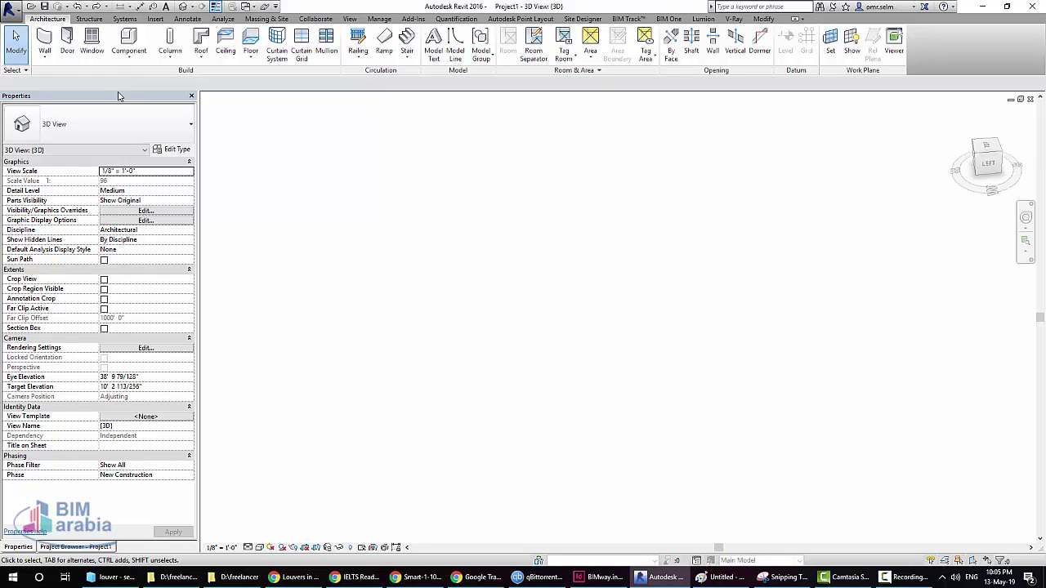
- Draw a long straight Curtain Wall 1 wall across the 3D view, then show the Project Browser
{"action": "left_click", "coordinate": [46, 57]}
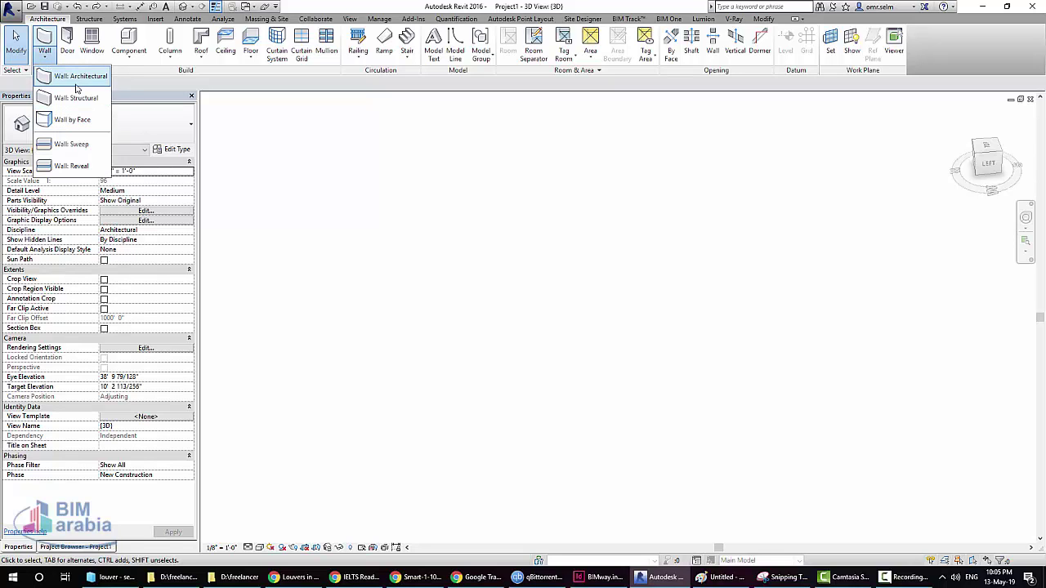
{"action": "left_click", "coordinate": [78, 82]}
{"action": "left_click", "coordinate": [139, 122]}
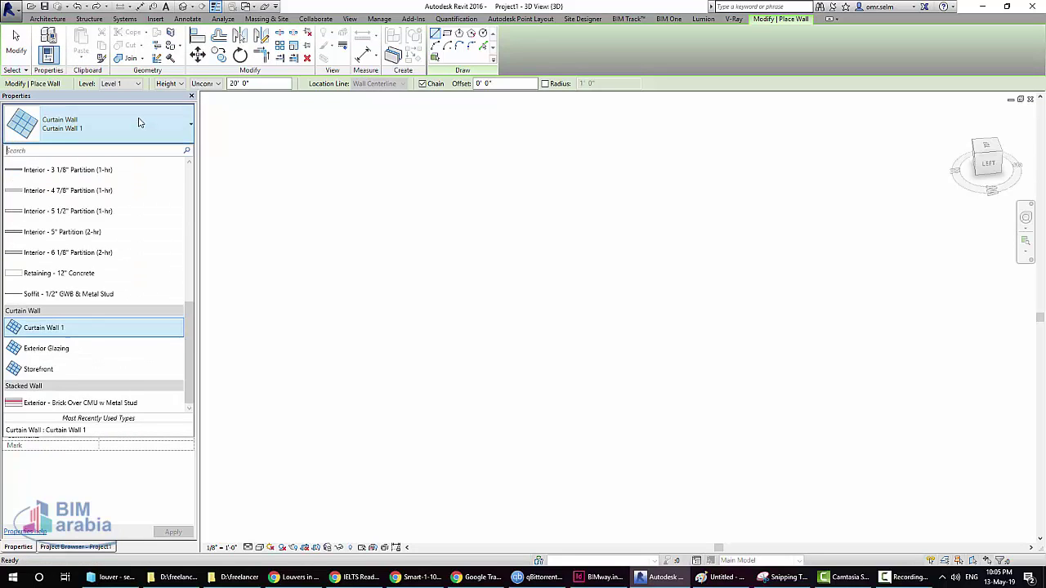
{"action": "left_click", "coordinate": [44, 326]}
{"action": "left_click", "coordinate": [334, 298]}
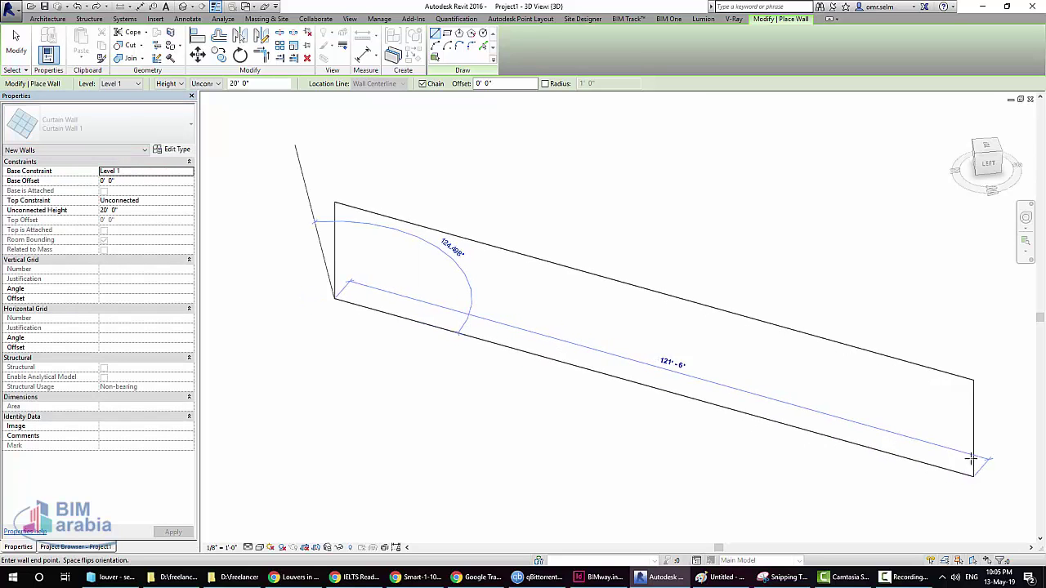
{"action": "left_click", "coordinate": [876, 384]}
{"action": "key", "text": "Escape"}
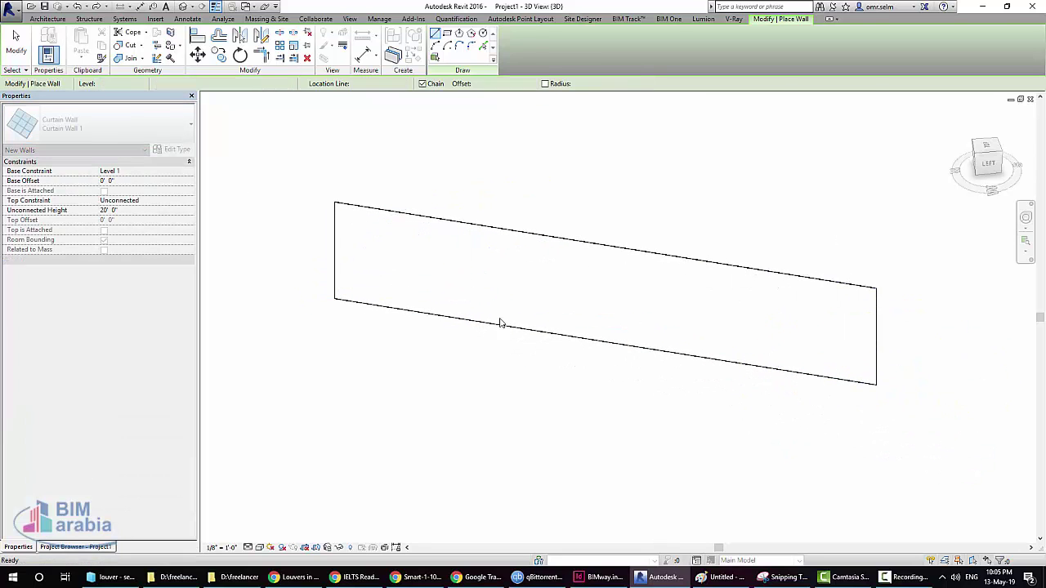
{"action": "key", "text": "Escape"}
{"action": "left_click", "coordinate": [104, 546]}
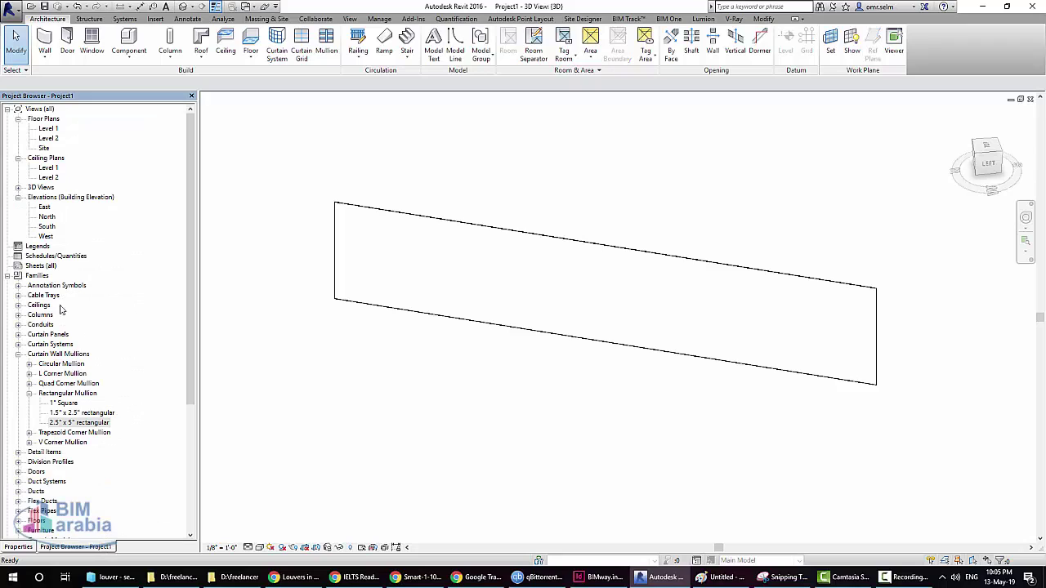
- Duplicate the 2.5" x 5" rectangular mullion type and name the copy 'louver'
{"action": "left_click", "coordinate": [54, 357]}
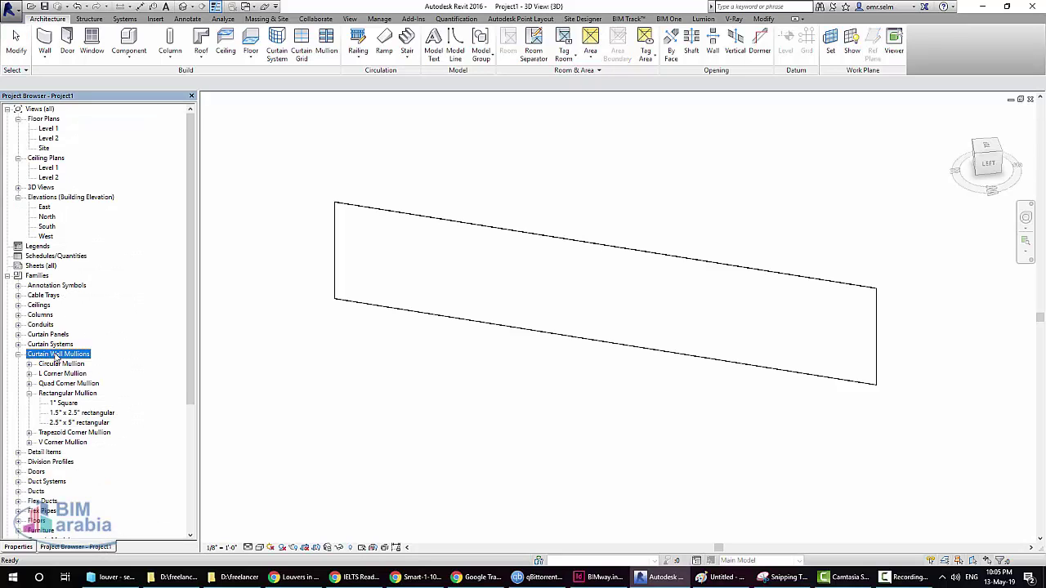
{"action": "right_click", "coordinate": [71, 423]}
{"action": "left_click", "coordinate": [113, 430]}
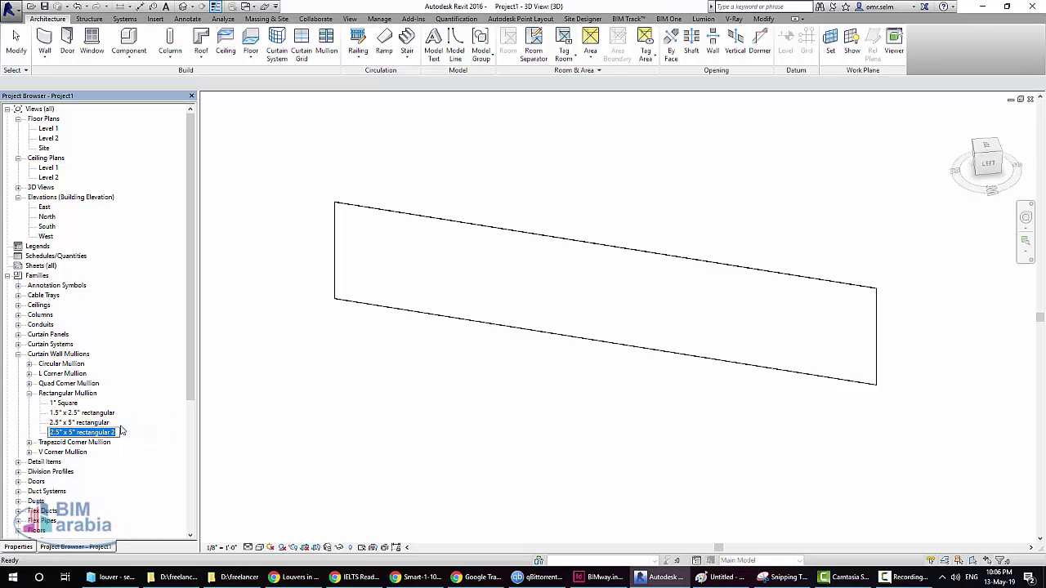
{"action": "key", "text": "BackSpace"}
{"action": "type", "text": "louver"}
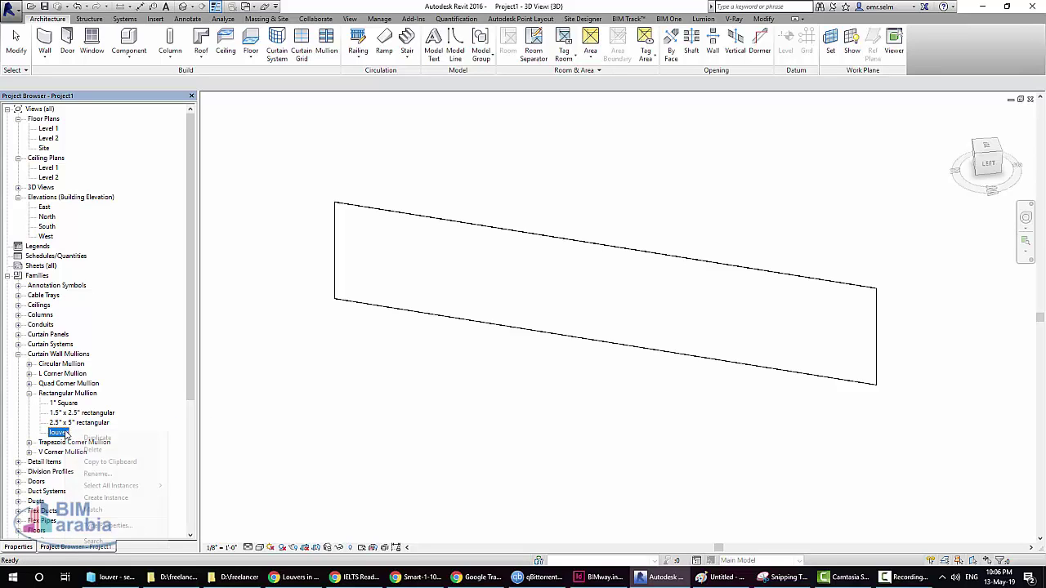
{"action": "right_click", "coordinate": [85, 435]}
- Set the louver mullion type's angle to 30°
{"action": "left_click", "coordinate": [106, 527]}
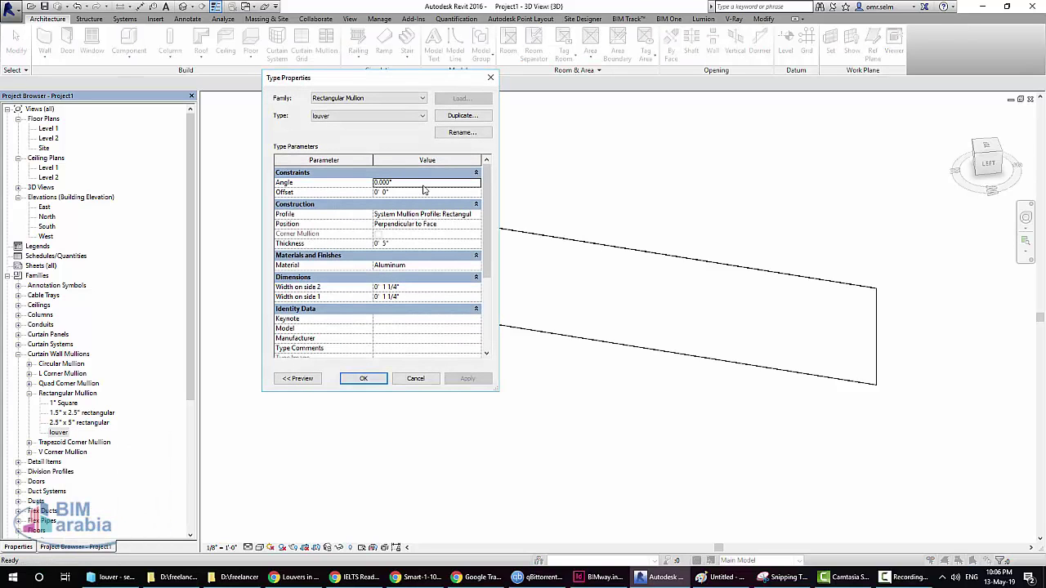
{"action": "left_click", "coordinate": [423, 185]}
{"action": "type", "text": "30"}
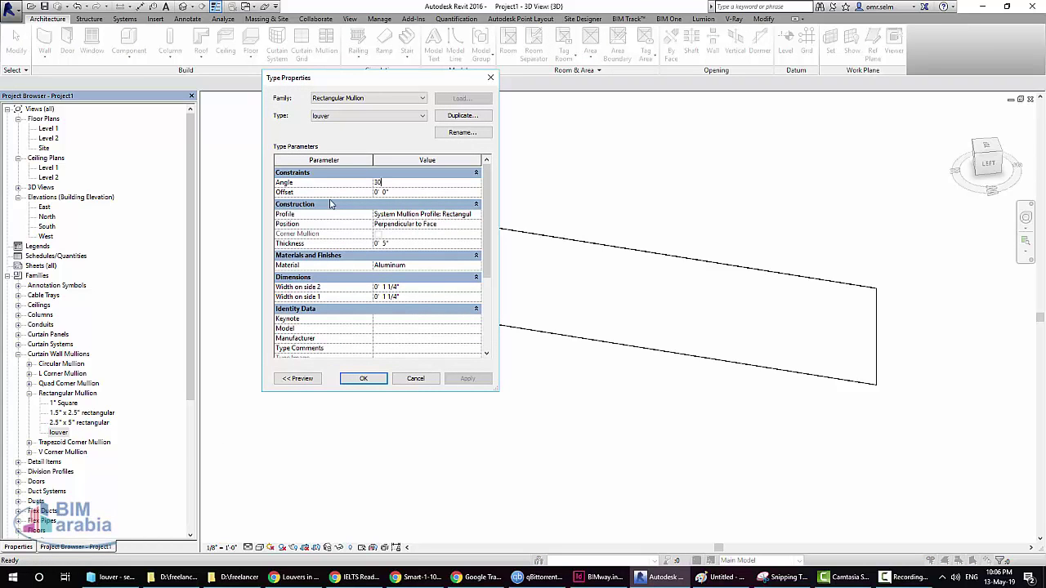
{"action": "left_click", "coordinate": [474, 216]}
{"action": "left_click", "coordinate": [490, 234]}
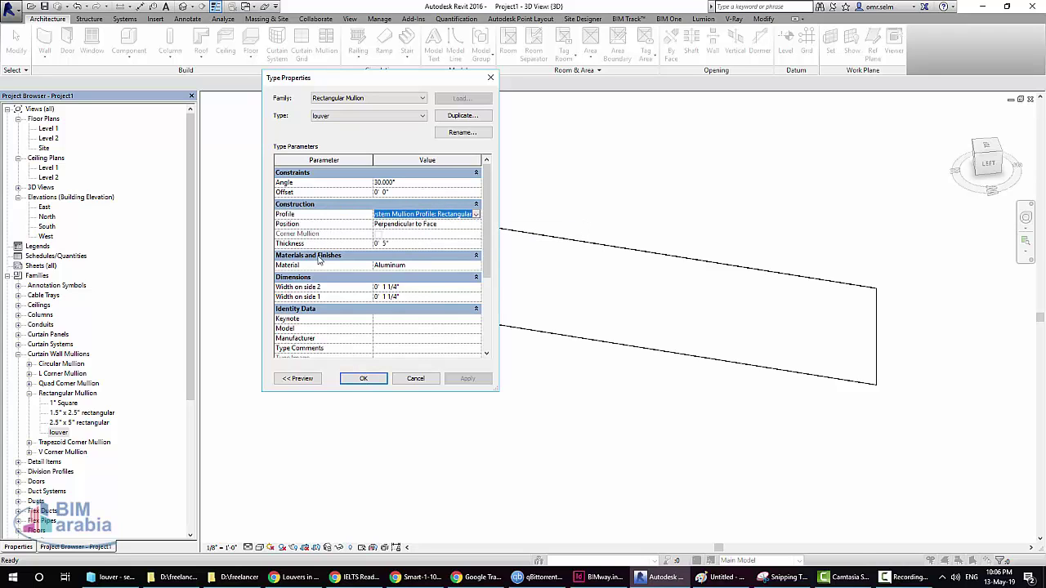
- Assign Softwood, Lumber as the louver material and save the type changes
{"action": "left_click", "coordinate": [442, 269]}
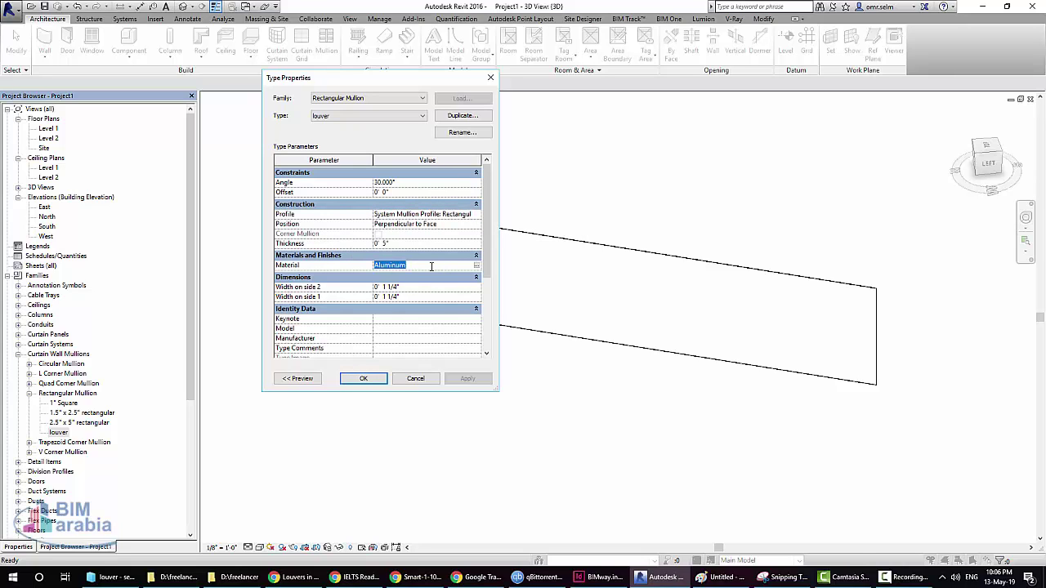
{"action": "left_click", "coordinate": [476, 266]}
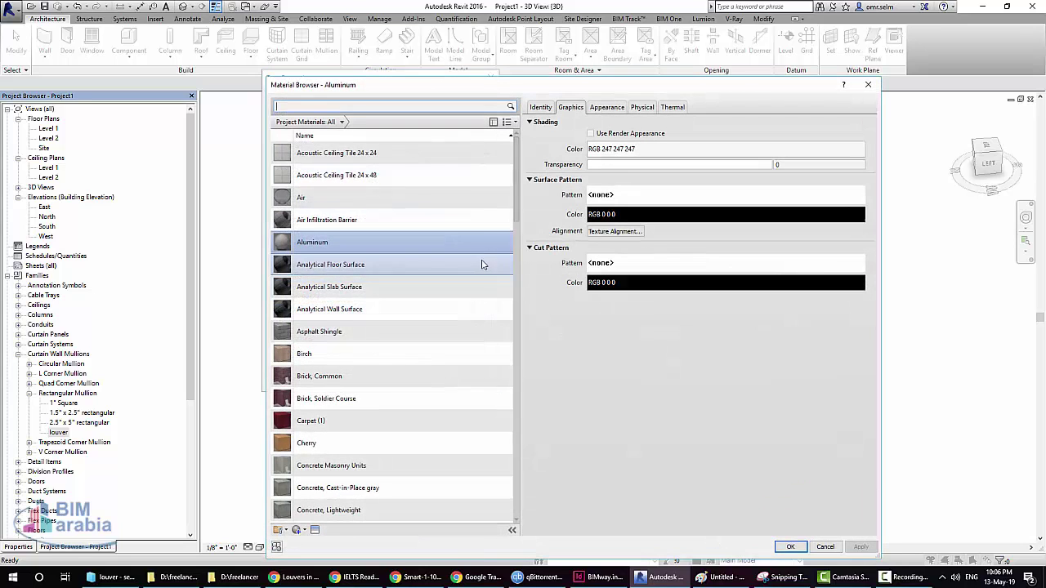
{"action": "left_click", "coordinate": [367, 107]}
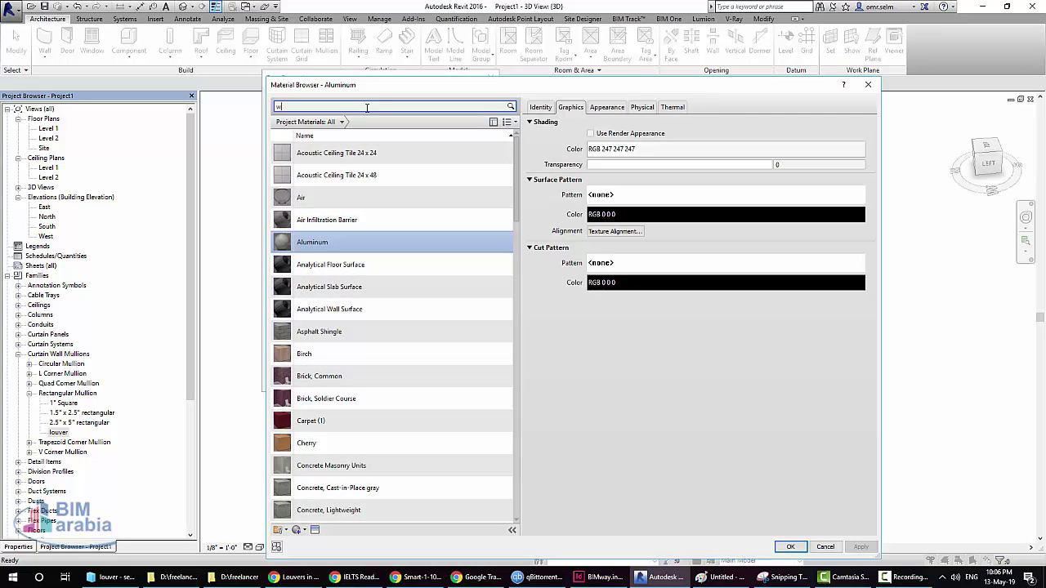
{"action": "type", "text": "wood"}
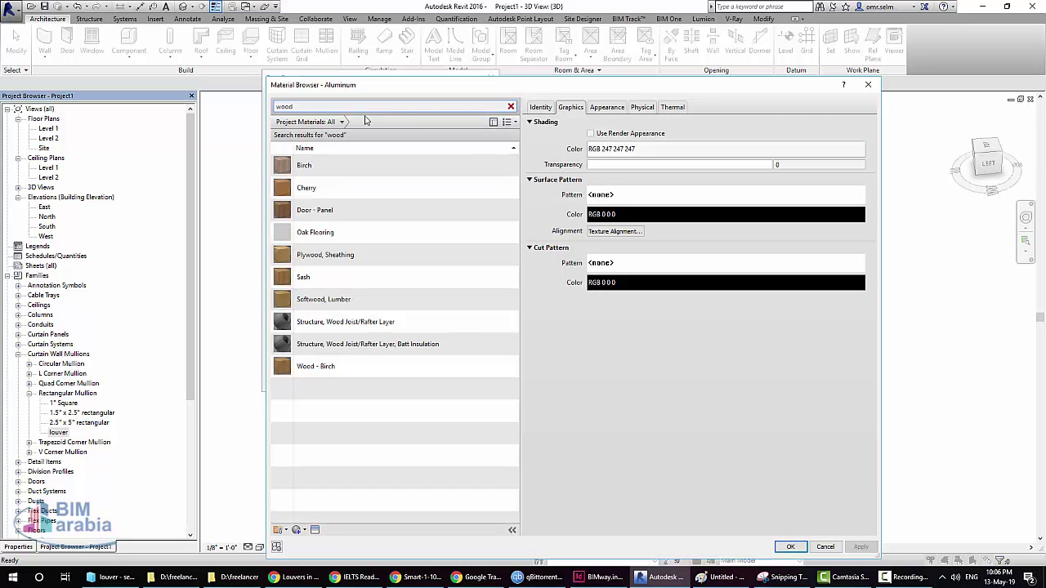
{"action": "left_click", "coordinate": [353, 299]}
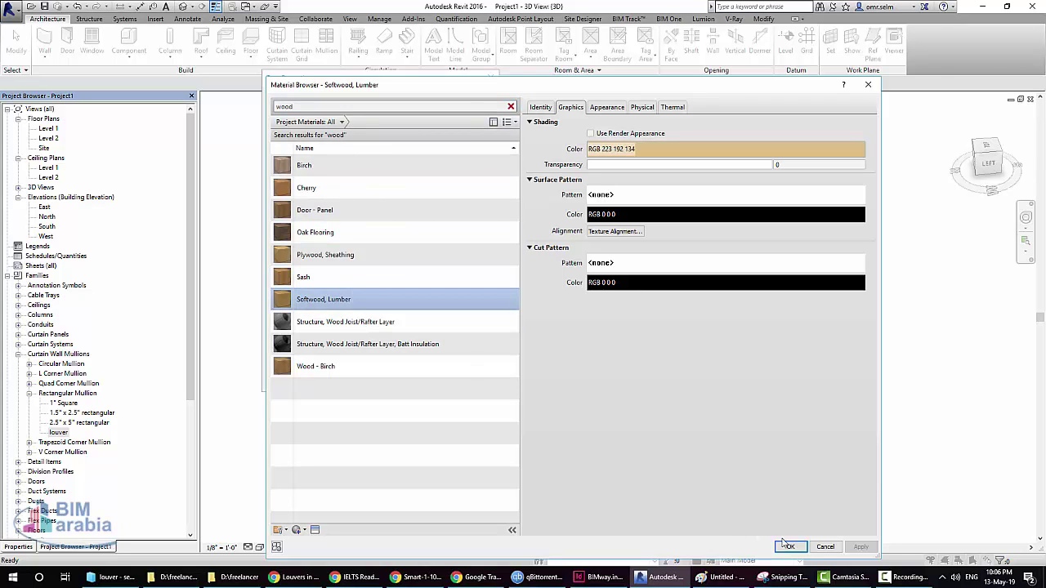
{"action": "left_click", "coordinate": [790, 547]}
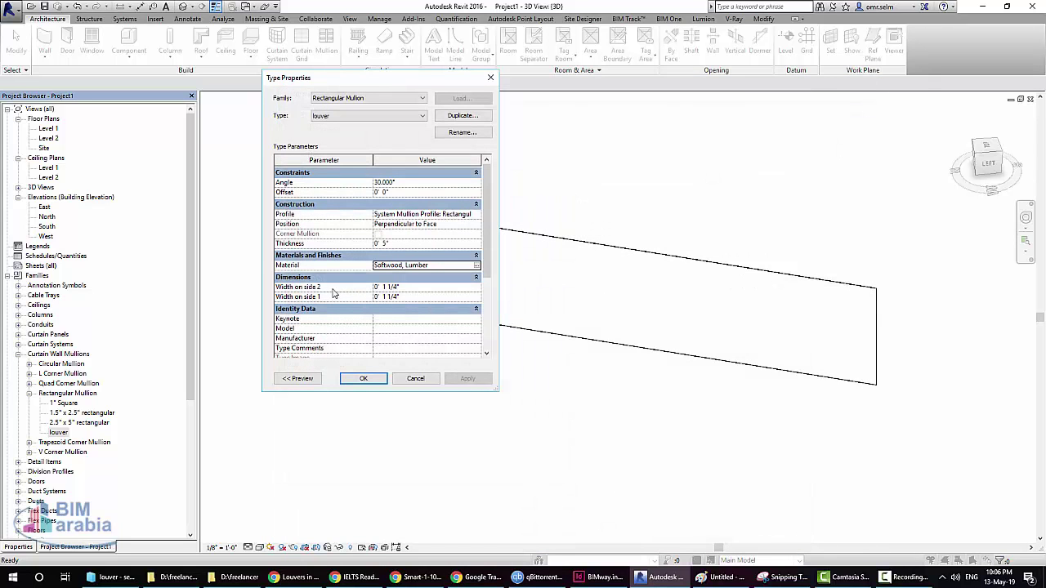
{"action": "left_click", "coordinate": [433, 287]}
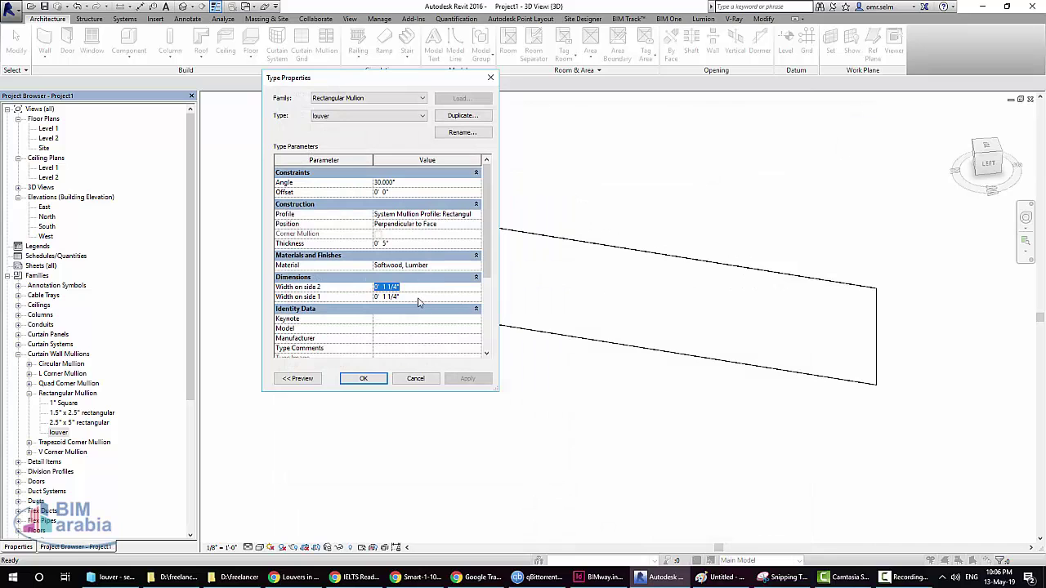
{"action": "left_click", "coordinate": [363, 378]}
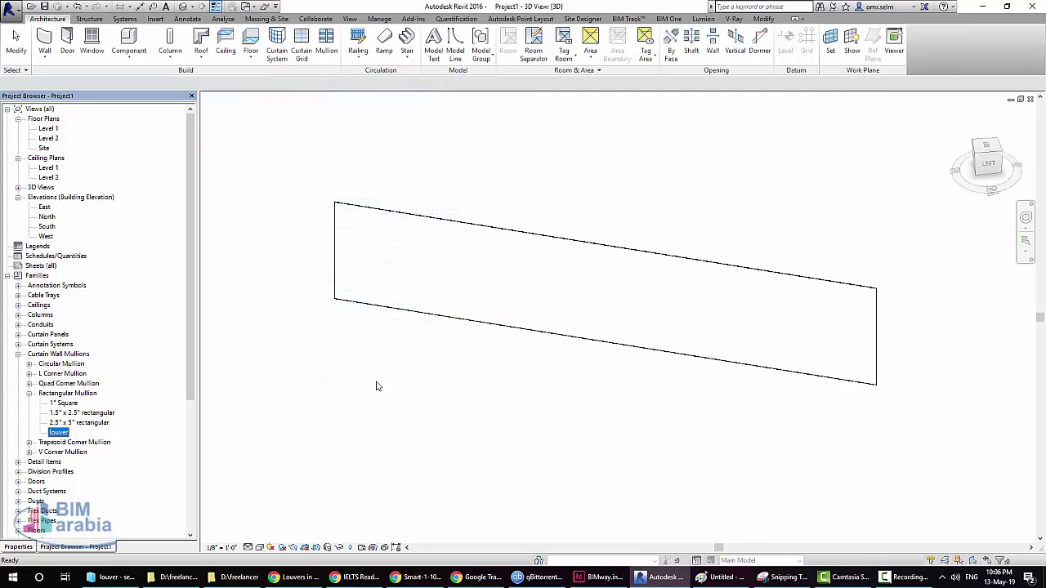
- Set the curtain wall type's horizontal interior mullions to Rectangular Mullion : louver
{"action": "left_click", "coordinate": [21, 546]}
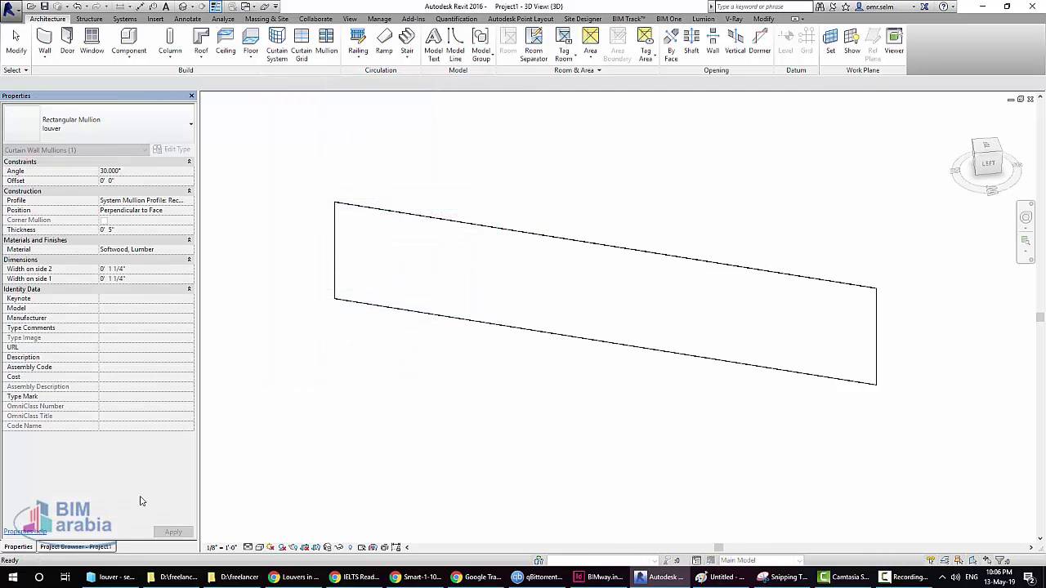
{"action": "left_click", "coordinate": [417, 266]}
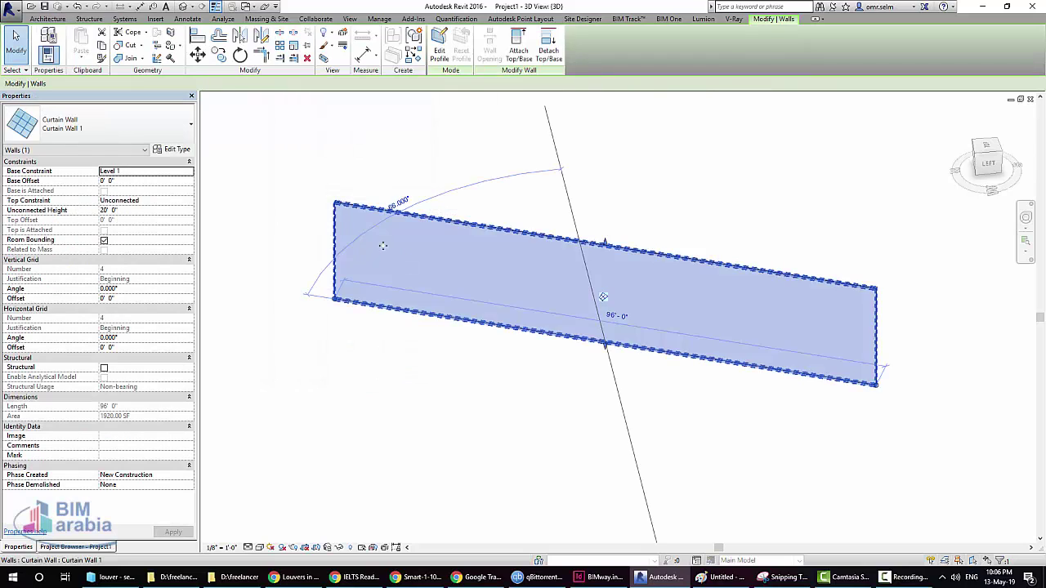
{"action": "left_click", "coordinate": [178, 151]}
{"action": "scroll", "coordinate": [435, 272], "scroll_direction": "down", "scroll_amount": 2}
{"action": "scroll", "coordinate": [435, 272], "scroll_direction": "down", "scroll_amount": 3}
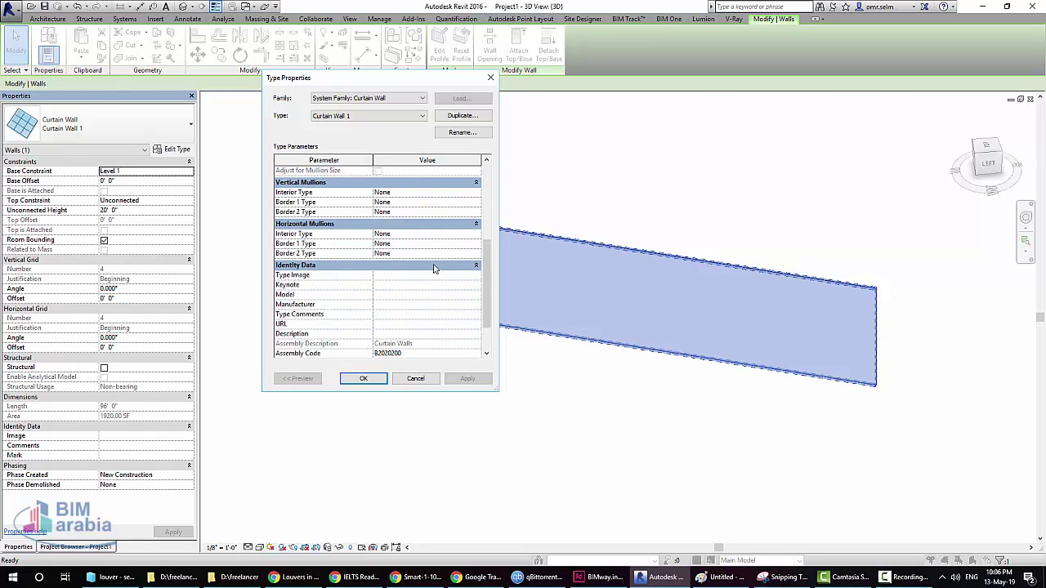
{"action": "scroll", "coordinate": [441, 259], "scroll_direction": "up", "scroll_amount": 2}
{"action": "left_click", "coordinate": [476, 285]}
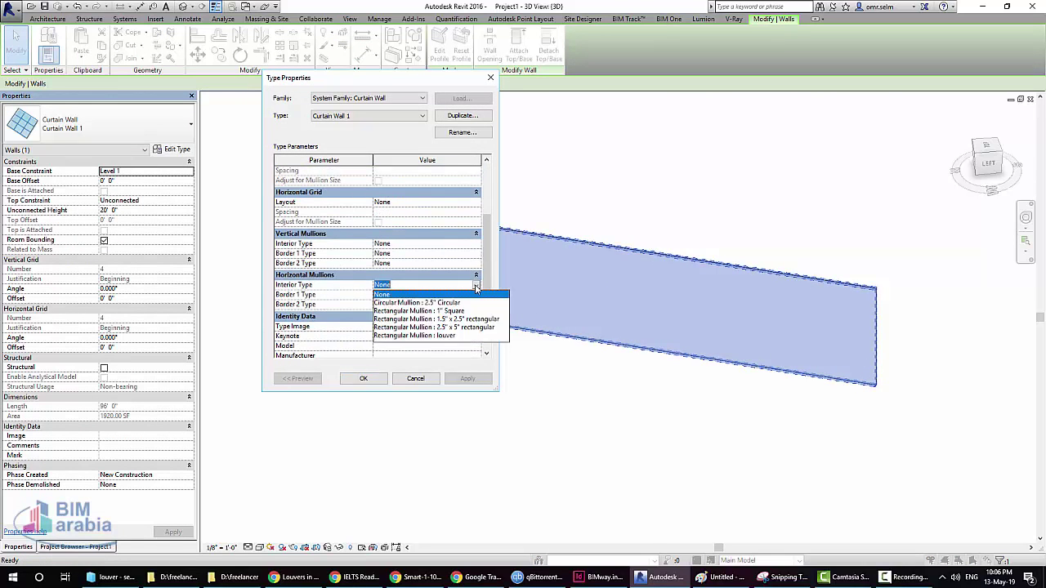
{"action": "left_click", "coordinate": [440, 335]}
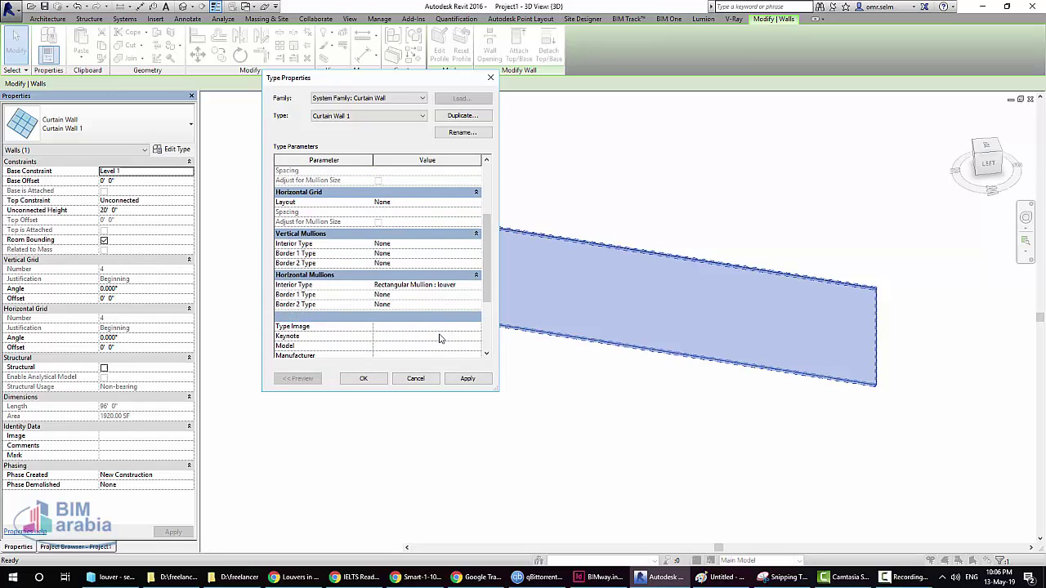
{"action": "left_click", "coordinate": [476, 286]}
{"action": "left_click", "coordinate": [473, 302]}
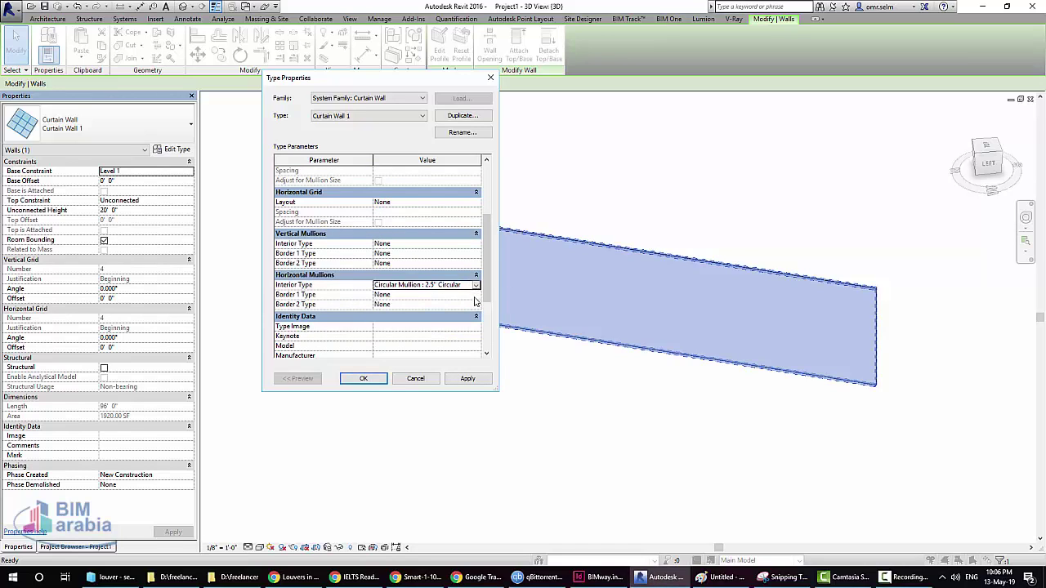
{"action": "left_click", "coordinate": [477, 286]}
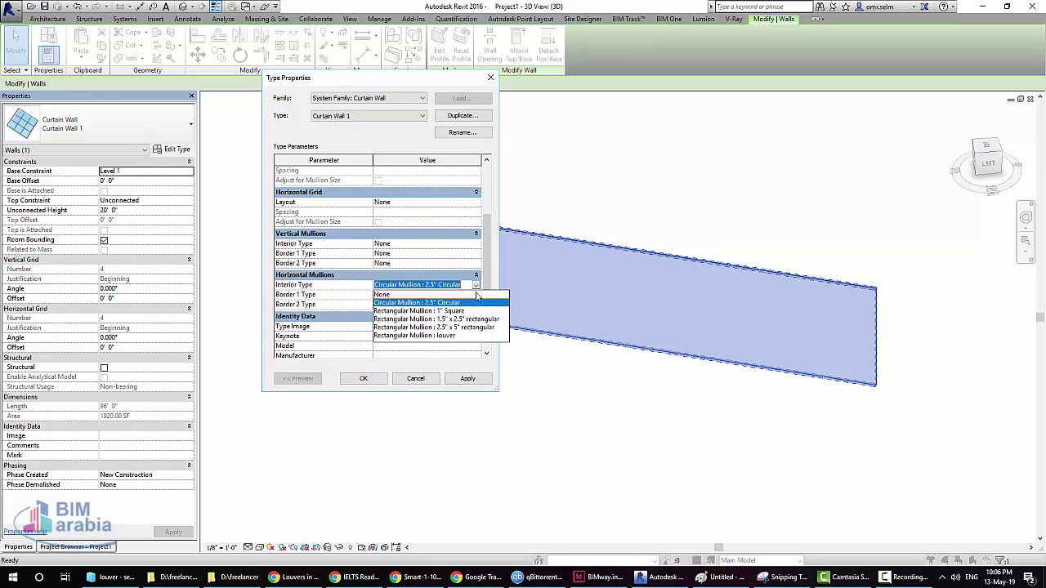
{"action": "left_click", "coordinate": [462, 335]}
{"action": "left_click", "coordinate": [474, 294]}
- Set both horizontal border mullions to 2.5" Circular and apply
{"action": "left_click", "coordinate": [476, 294]}
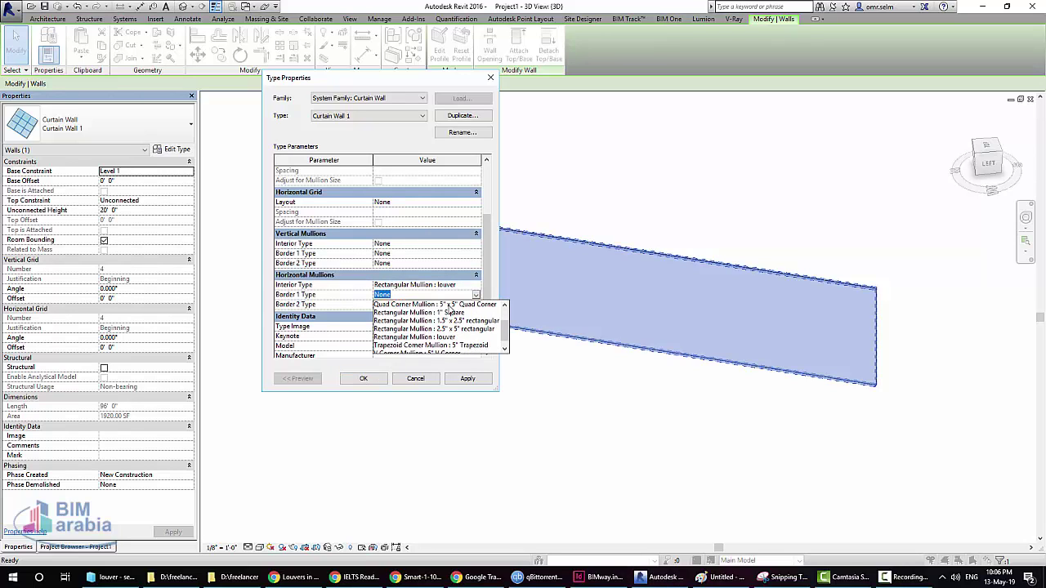
{"action": "left_click", "coordinate": [425, 313]}
{"action": "left_click", "coordinate": [475, 304]}
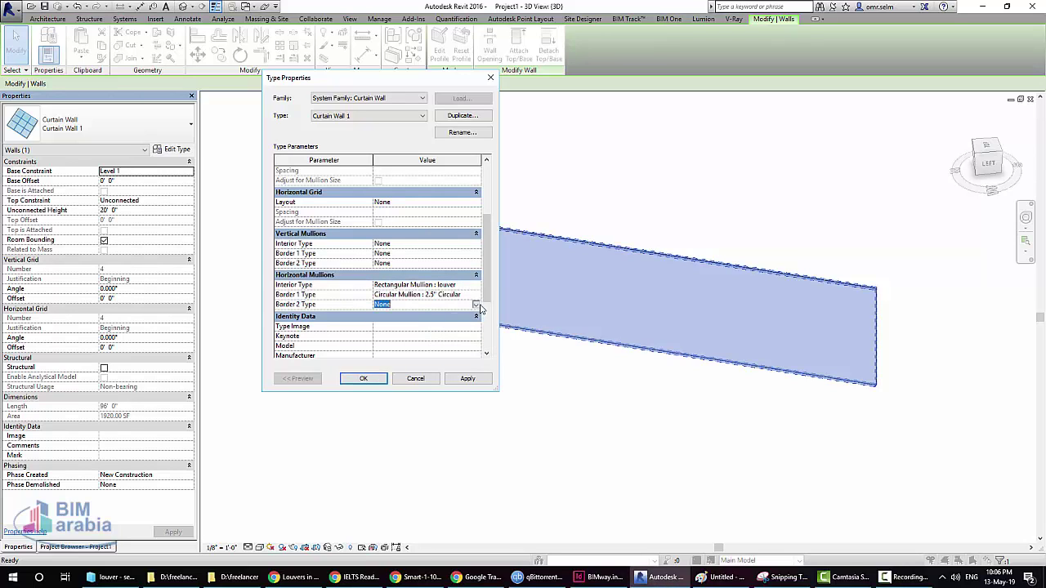
{"action": "left_click", "coordinate": [477, 304]}
{"action": "left_click", "coordinate": [453, 321]}
{"action": "left_click", "coordinate": [466, 379]}
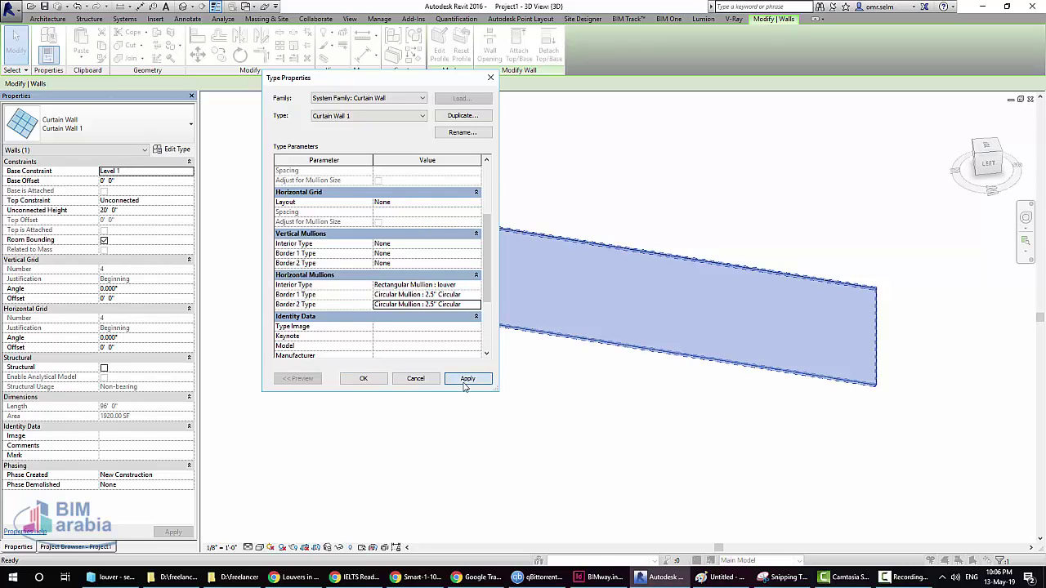
- Set the horizontal grid to Fixed Distance with 1' 0" spacing and close Type Properties
{"action": "left_click", "coordinate": [476, 202]}
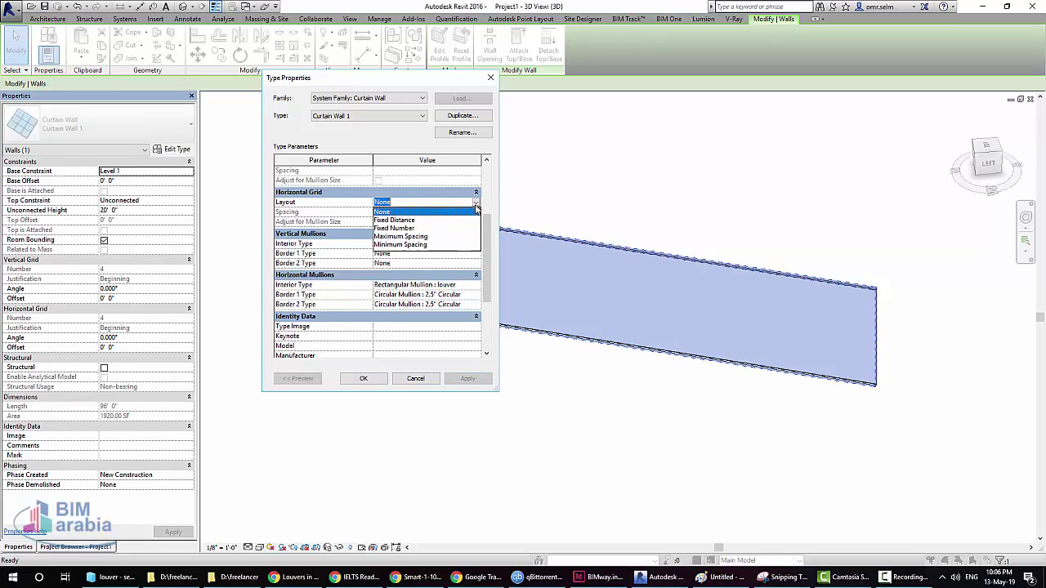
{"action": "left_click", "coordinate": [412, 229]}
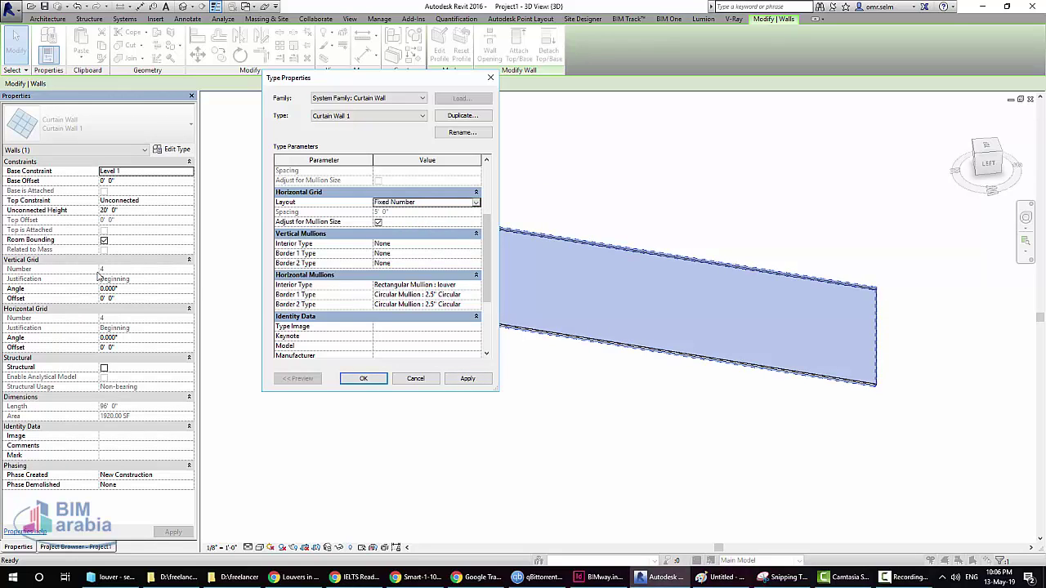
{"action": "left_click", "coordinate": [475, 202]}
{"action": "left_click", "coordinate": [416, 222]}
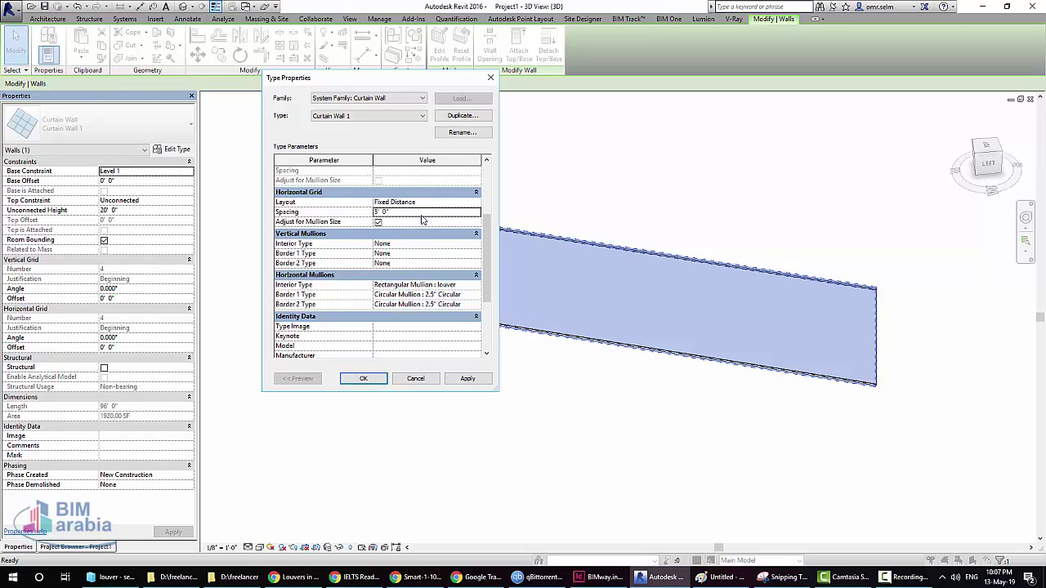
{"action": "left_click", "coordinate": [423, 216]}
{"action": "type", "text": "10"}
{"action": "left_click", "coordinate": [468, 378]}
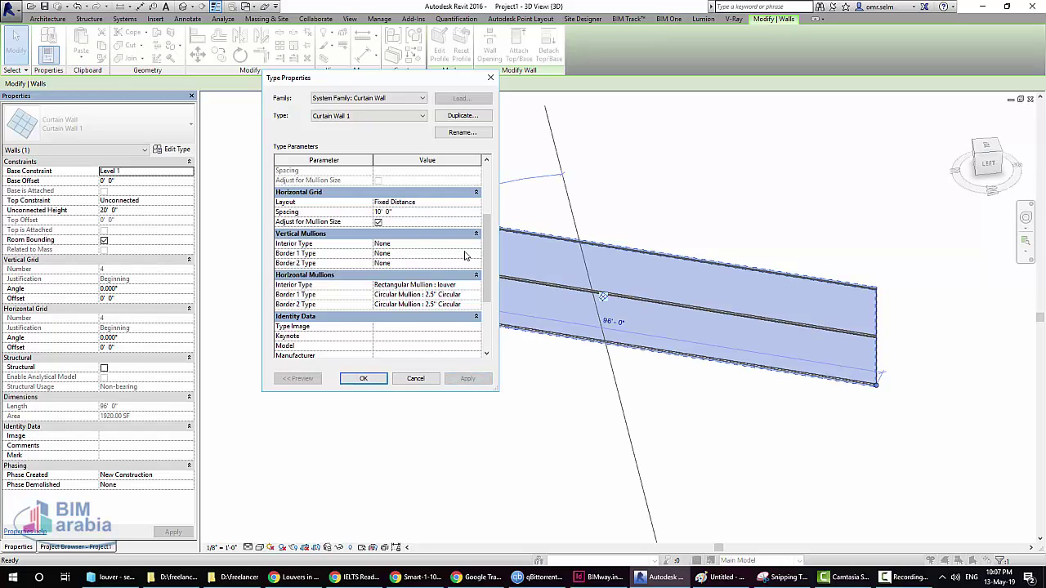
{"action": "left_click", "coordinate": [408, 213]}
{"action": "left_click", "coordinate": [472, 377]}
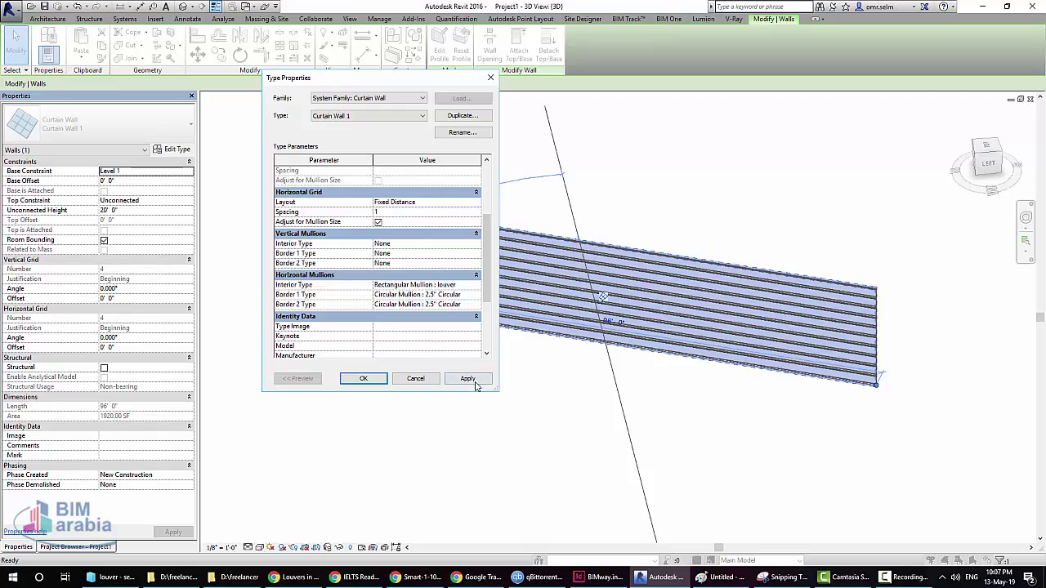
{"action": "left_click", "coordinate": [472, 379]}
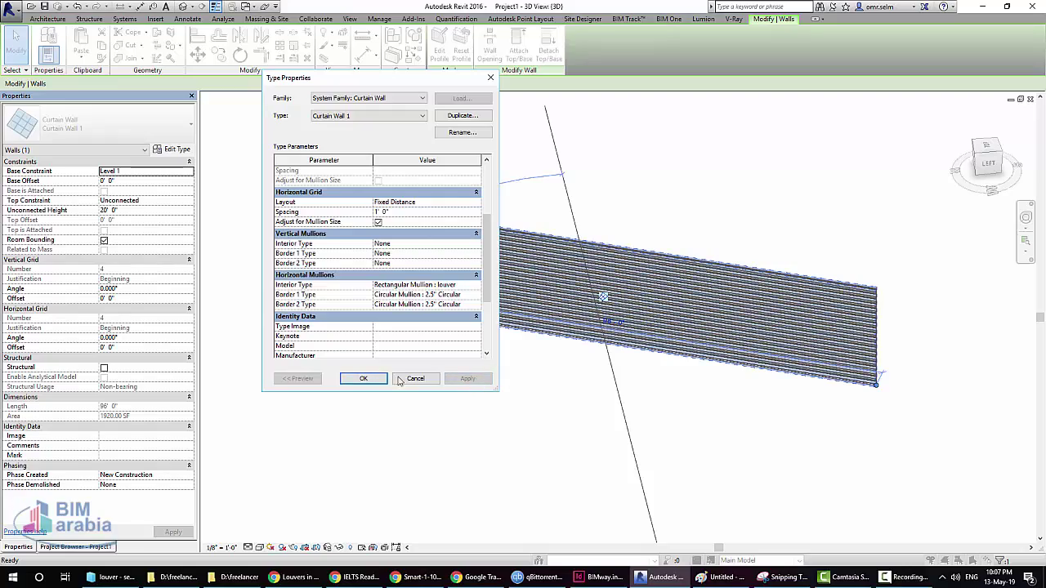
{"action": "left_click", "coordinate": [364, 378]}
- Switch the 3D view to the Shaded visual style and reselect the curtain wall
{"action": "scroll", "coordinate": [609, 292], "scroll_direction": "up", "scroll_amount": 3}
{"action": "scroll", "coordinate": [608, 292], "scroll_direction": "up", "scroll_amount": 3}
{"action": "key", "text": "Escape"}
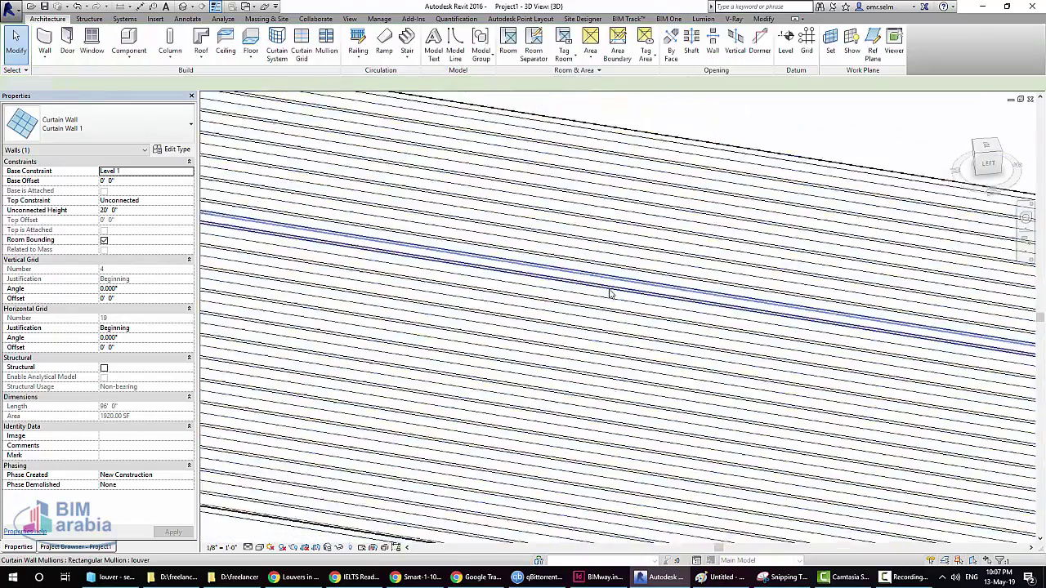
{"action": "scroll", "coordinate": [544, 308], "scroll_direction": "down", "scroll_amount": 2}
{"action": "scroll", "coordinate": [368, 417], "scroll_direction": "down", "scroll_amount": 3}
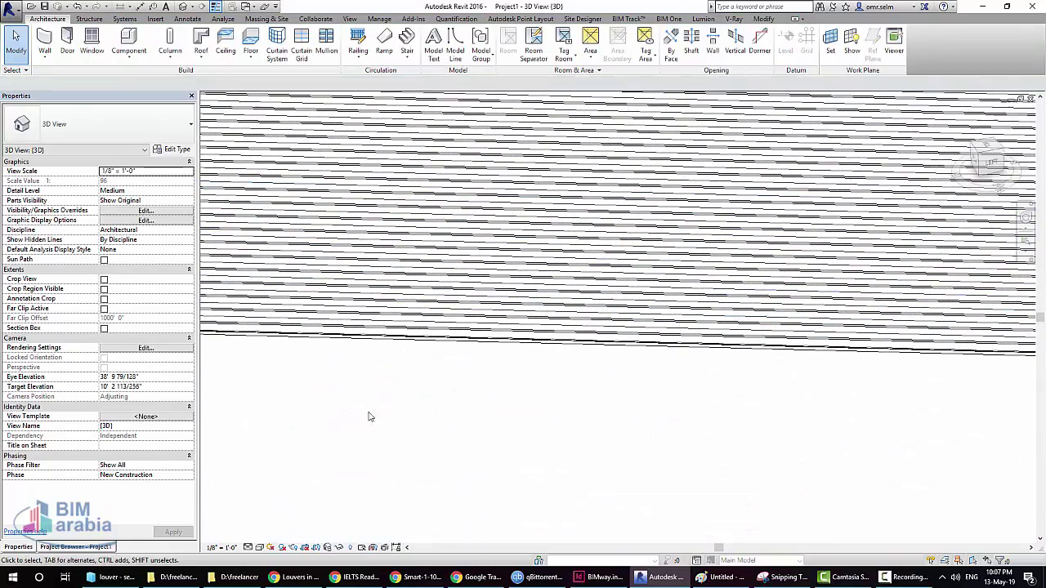
{"action": "left_click", "coordinate": [259, 547]}
{"action": "left_click", "coordinate": [294, 515]}
{"action": "scroll", "coordinate": [412, 235], "scroll_direction": "up", "scroll_amount": 3}
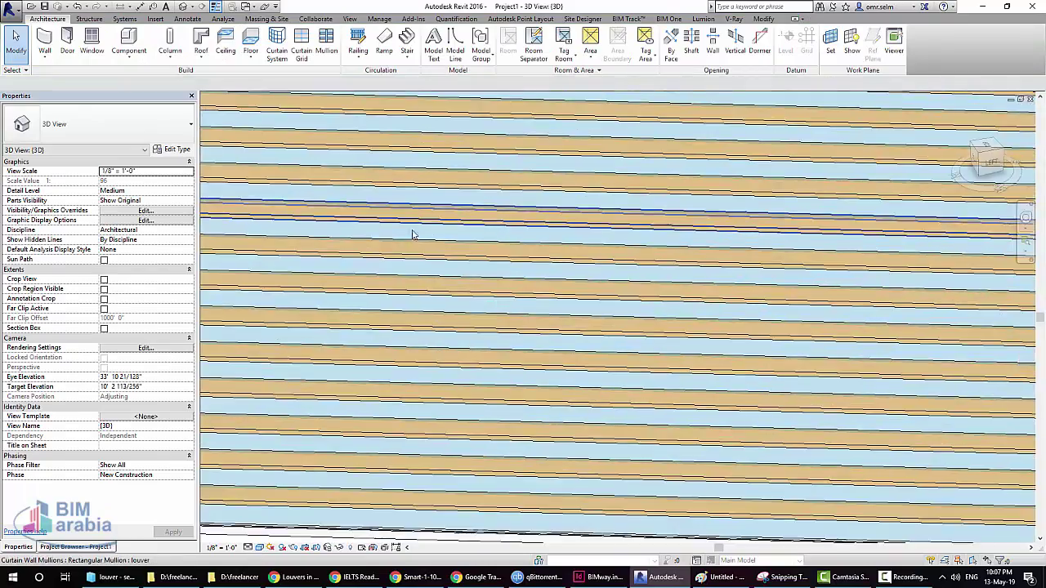
{"action": "left_click", "coordinate": [420, 235]}
{"action": "scroll", "coordinate": [420, 235], "scroll_direction": "down", "scroll_amount": 1}
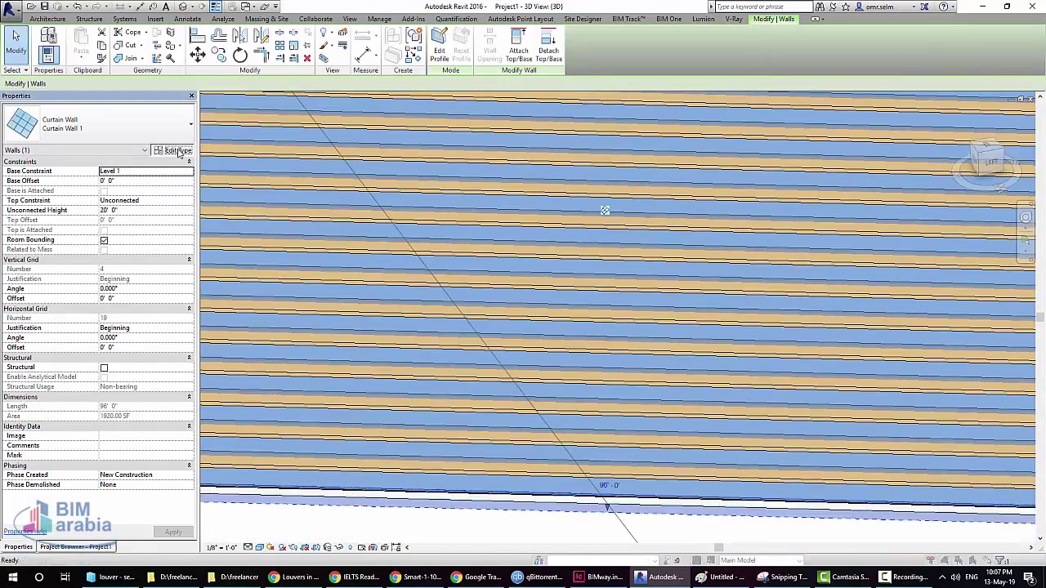
{"action": "left_click", "coordinate": [177, 150]}
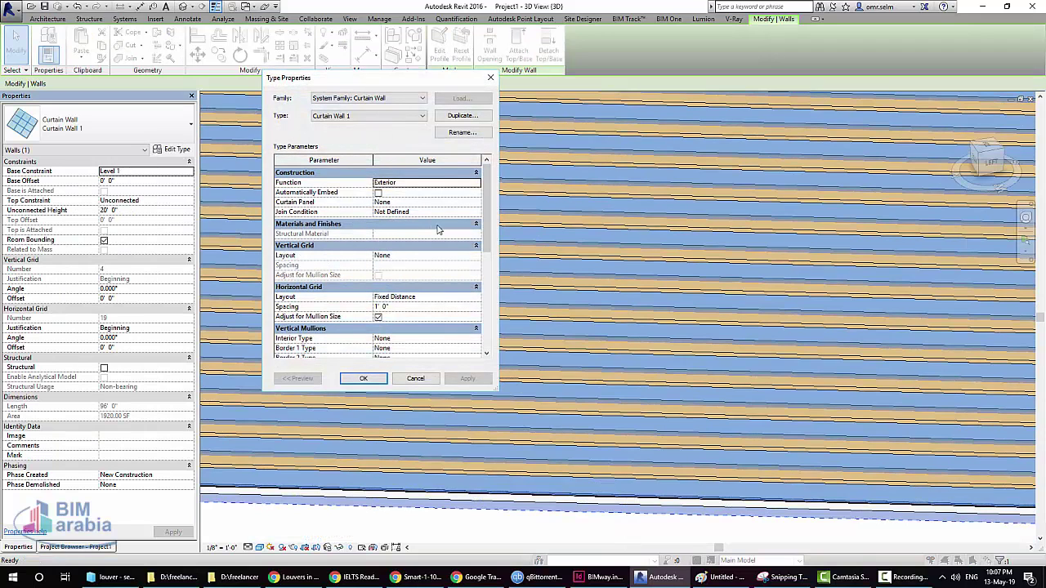
{"action": "scroll", "coordinate": [463, 272], "scroll_direction": "down", "scroll_amount": 3}
{"action": "scroll", "coordinate": [468, 276], "scroll_direction": "down", "scroll_amount": 3}
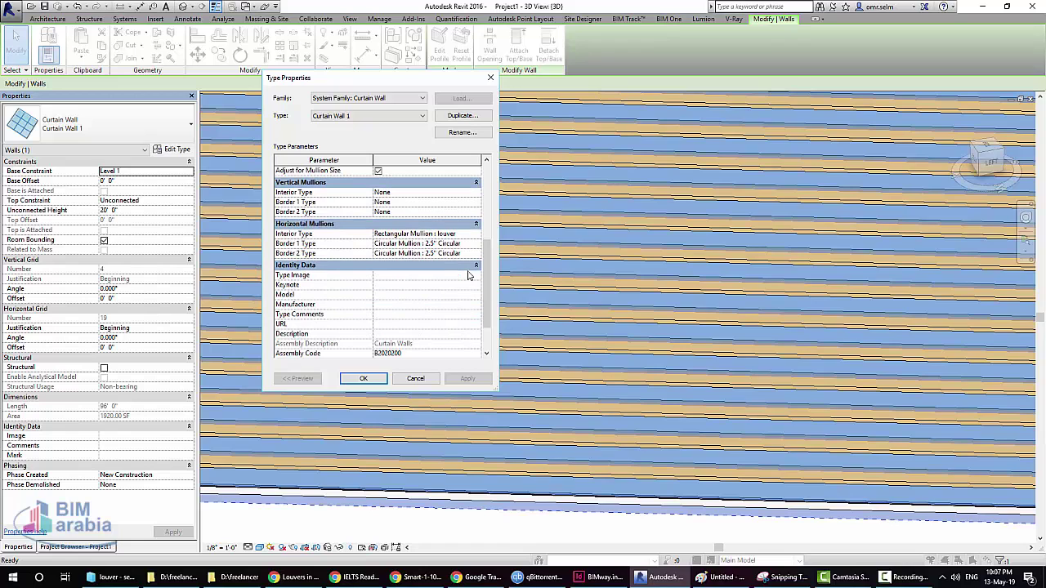
{"action": "scroll", "coordinate": [468, 275], "scroll_direction": "up", "scroll_amount": 2}
{"action": "scroll", "coordinate": [469, 276], "scroll_direction": "up", "scroll_amount": 3}
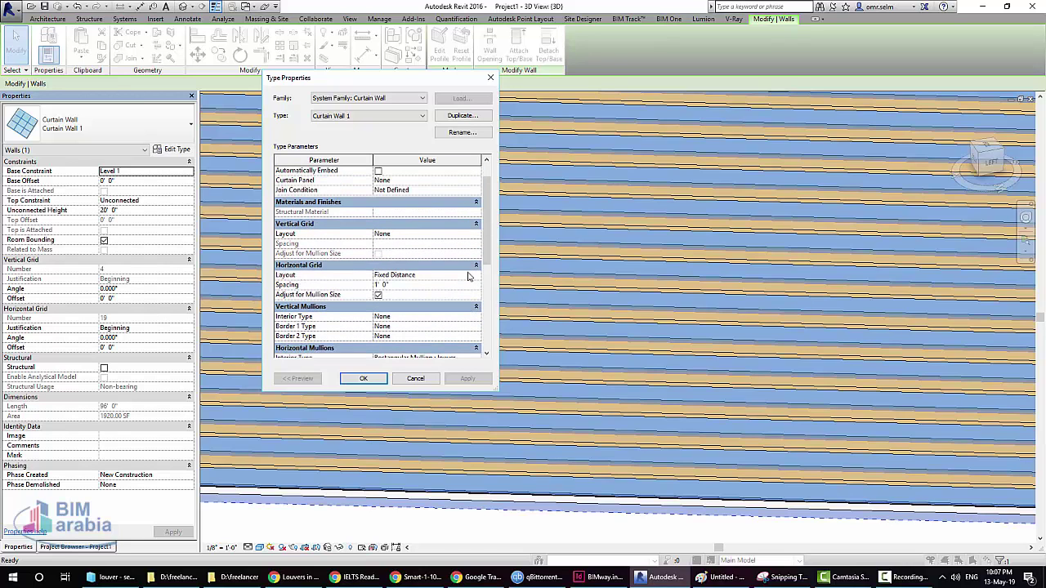
{"action": "scroll", "coordinate": [469, 275], "scroll_direction": "up", "scroll_amount": 1}
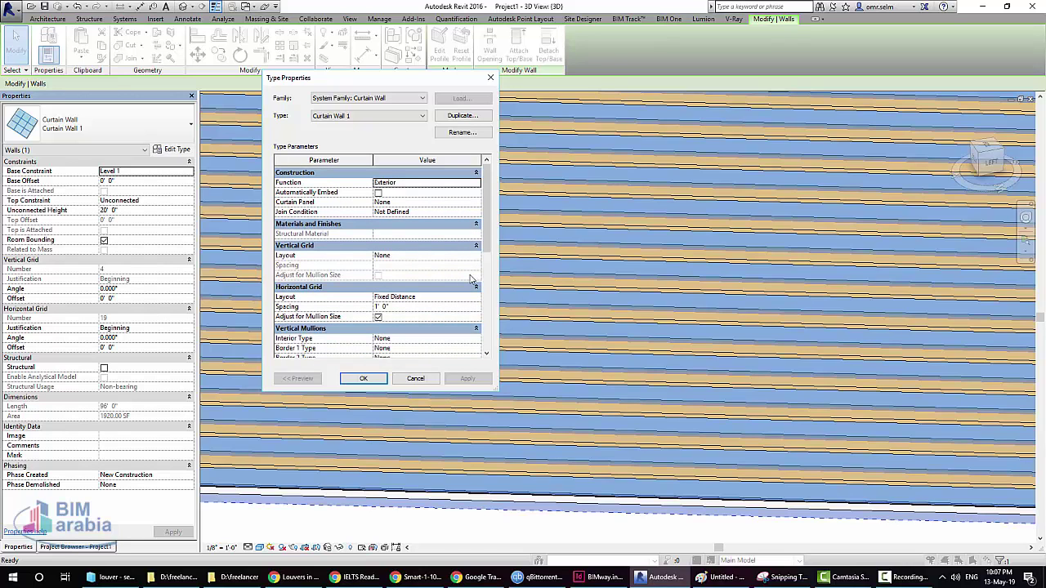
{"action": "key", "text": "Escape"}
{"action": "key", "text": "Escape"}
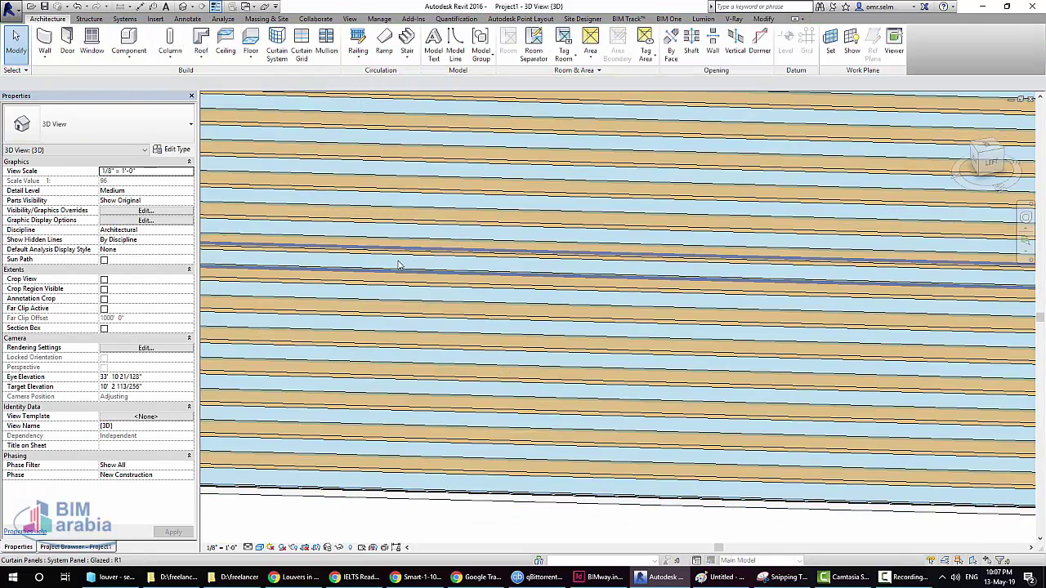
- Set the glazed panel's Glass material transparency to 98
{"action": "left_click", "coordinate": [400, 264]}
{"action": "scroll", "coordinate": [397, 261], "scroll_direction": "down", "scroll_amount": 1}
{"action": "scroll", "coordinate": [397, 261], "scroll_direction": "down", "scroll_amount": 1}
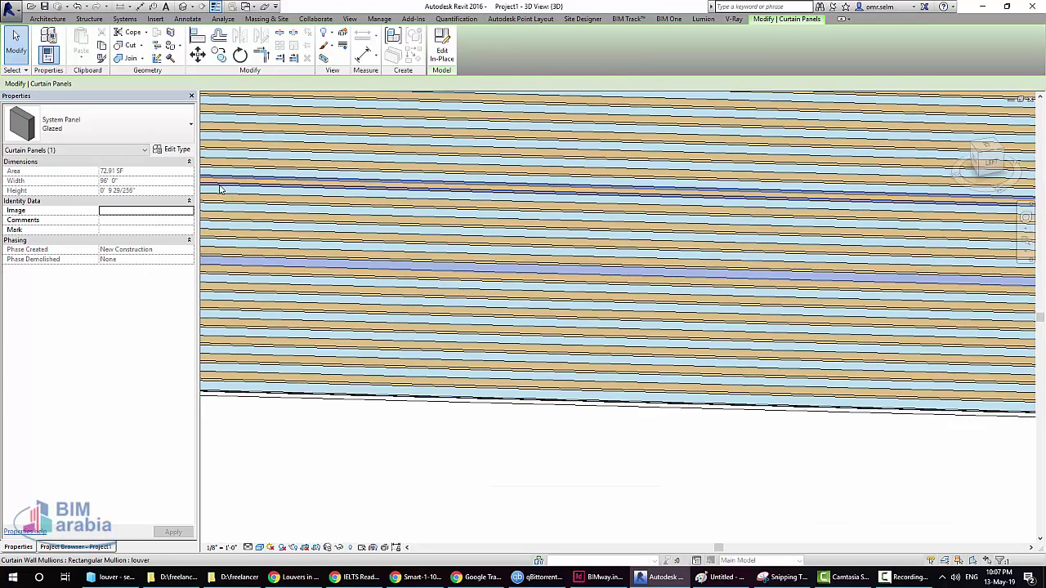
{"action": "left_click", "coordinate": [188, 155]}
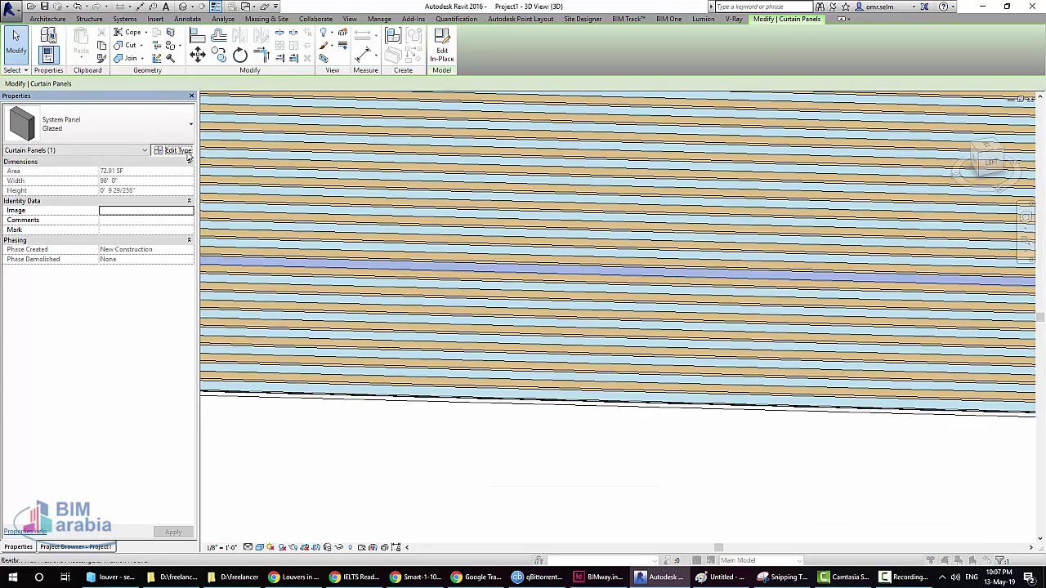
{"action": "left_click", "coordinate": [465, 237]}
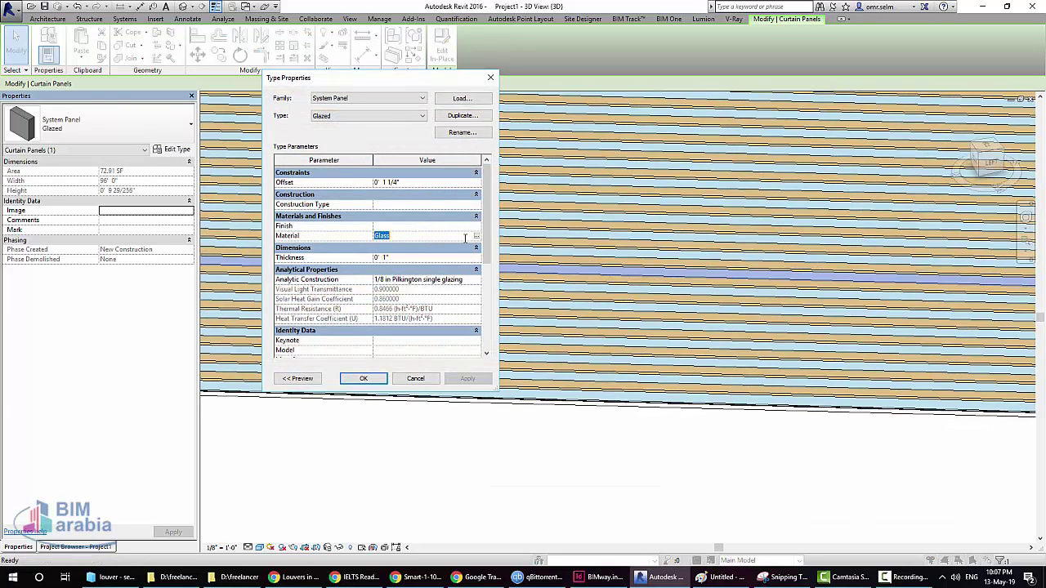
{"action": "left_click", "coordinate": [475, 237]}
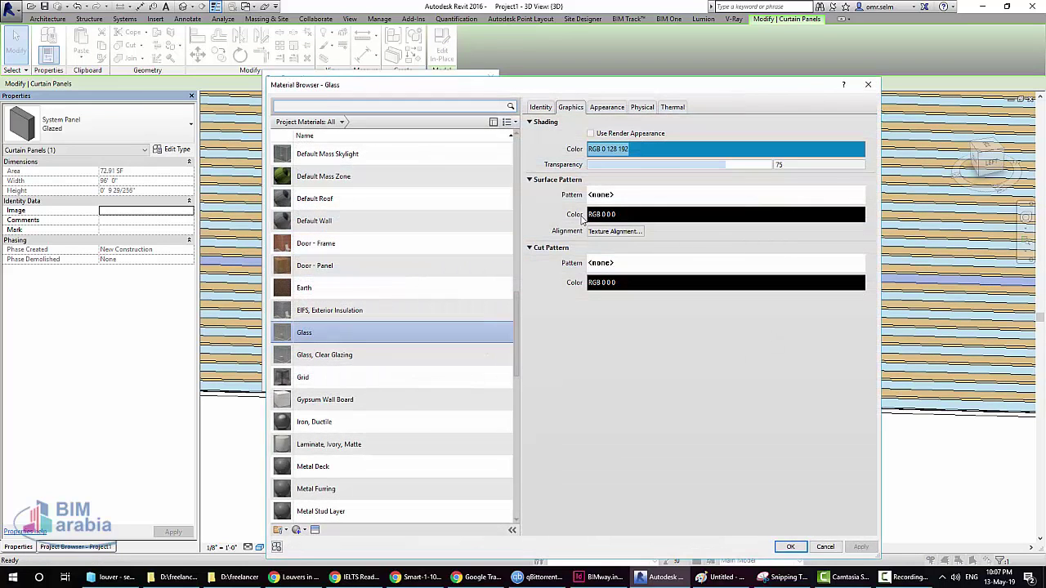
{"action": "mouse_move", "coordinate": [728, 166]}
{"action": "left_mouse_down"}
{"action": "mouse_move", "coordinate": [624, 167]}
{"action": "mouse_move", "coordinate": [765, 165]}
{"action": "left_mouse_up"}
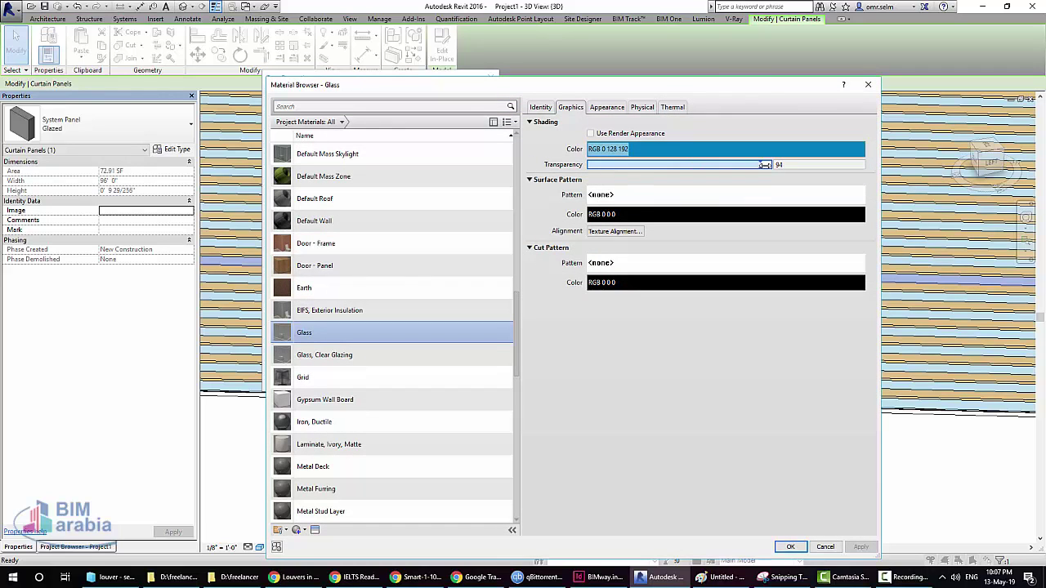
{"action": "left_click", "coordinate": [860, 547]}
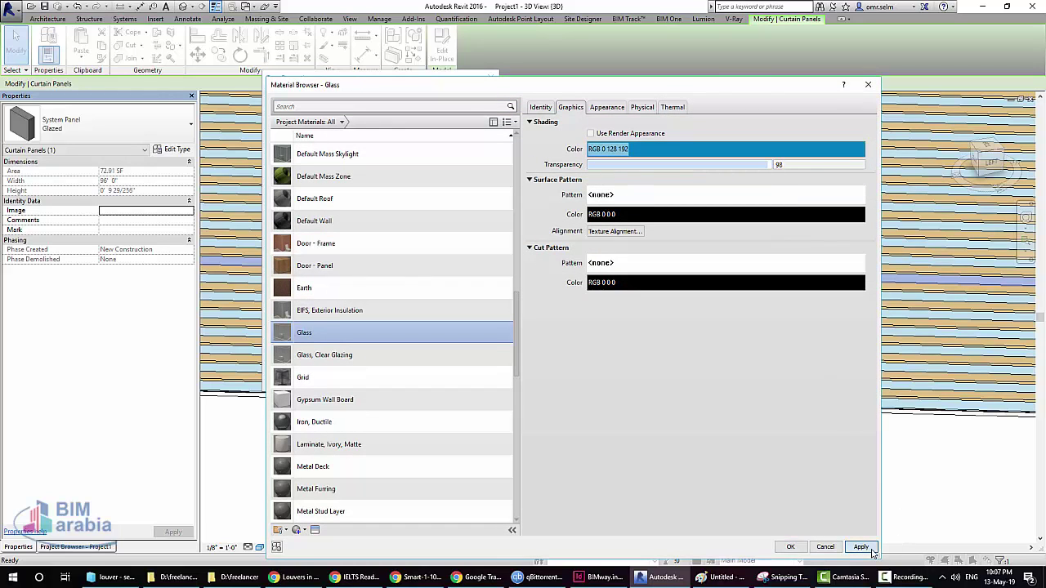
{"action": "left_click", "coordinate": [791, 547]}
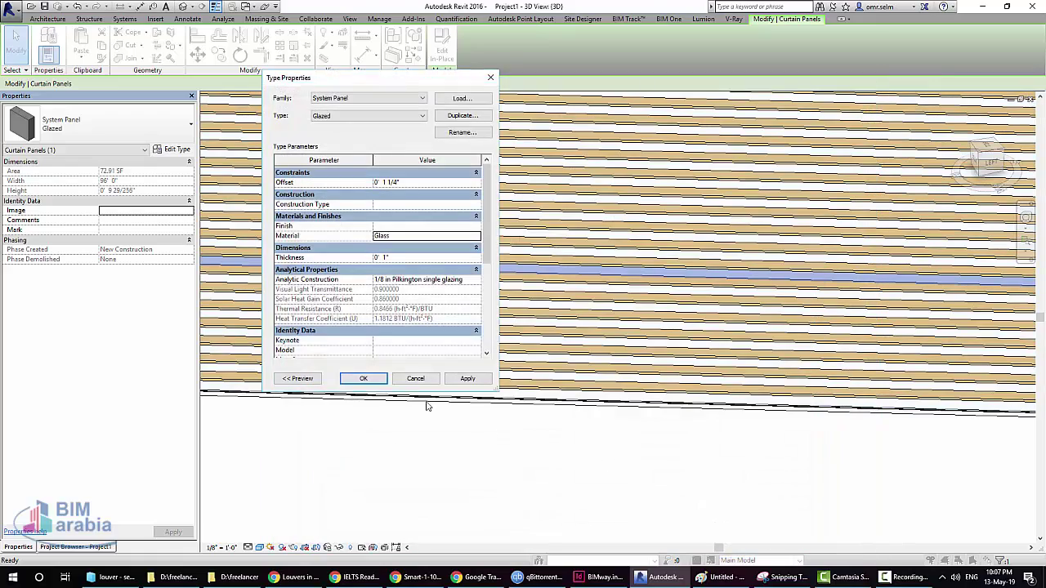
{"action": "left_click", "coordinate": [364, 378]}
{"action": "scroll", "coordinate": [471, 430], "scroll_direction": "down", "scroll_amount": 3}
- Deselect the panel and view the louver wall from the Top of the ViewCube
{"action": "left_click", "coordinate": [770, 471]}
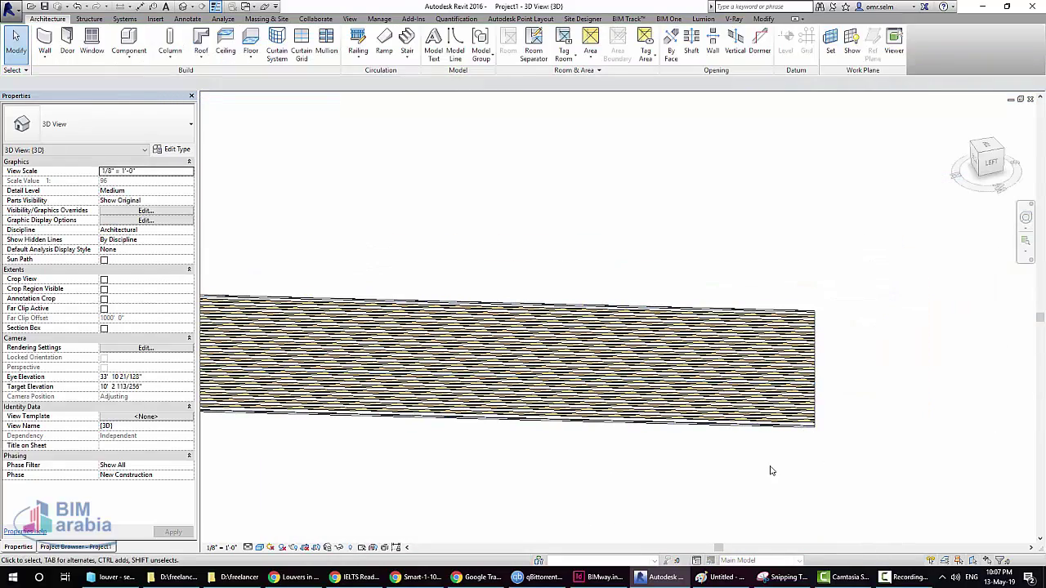
{"action": "middle_click_drag", "start_coordinate": [771, 471], "coordinate": [825, 308], "text": "shift"}
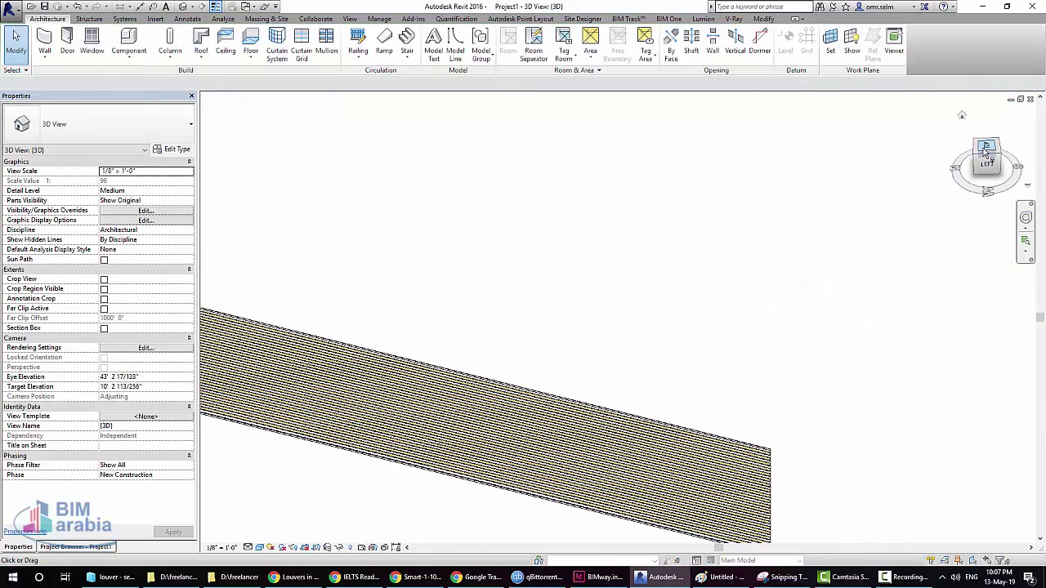
{"action": "left_click", "coordinate": [986, 146]}
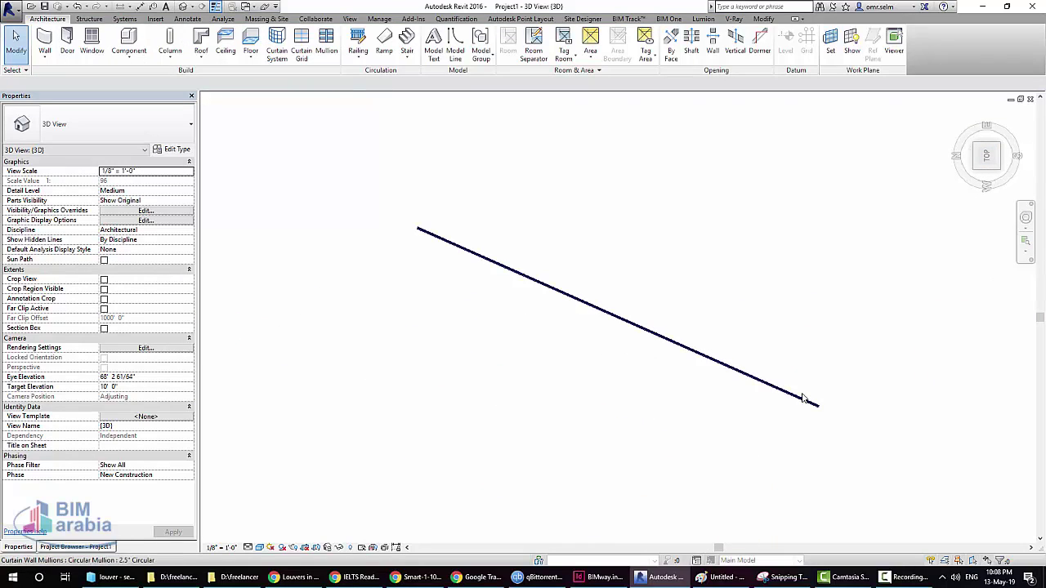
- Zoom in and select the whole curtain wall instead of a mullion
{"action": "left_click", "coordinate": [797, 402]}
{"action": "left_click", "coordinate": [845, 432]}
{"action": "left_click", "coordinate": [810, 409]}
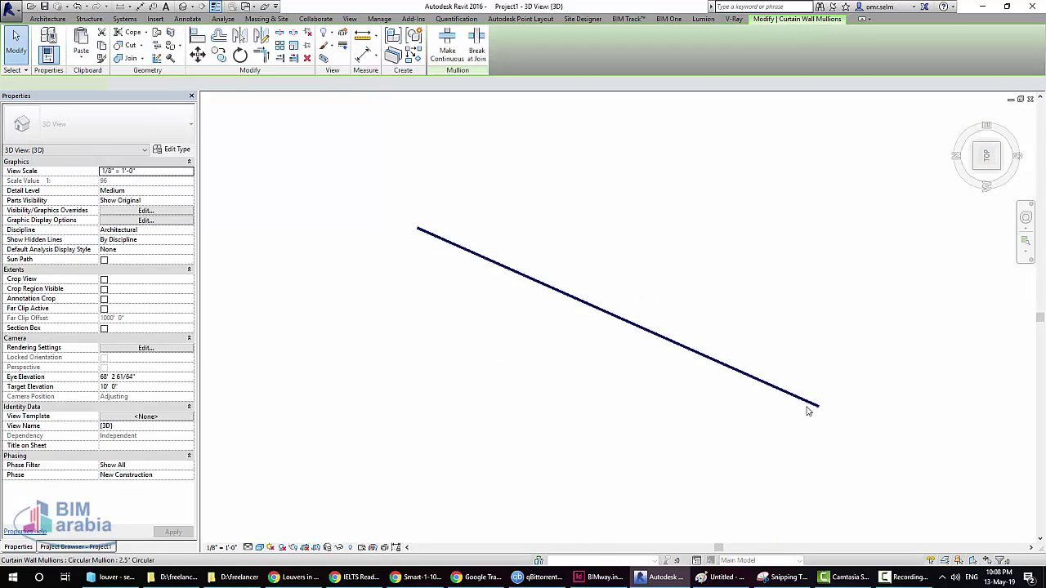
{"action": "scroll", "coordinate": [765, 378], "scroll_direction": "up", "scroll_amount": 2}
{"action": "scroll", "coordinate": [787, 411], "scroll_direction": "up", "scroll_amount": 2}
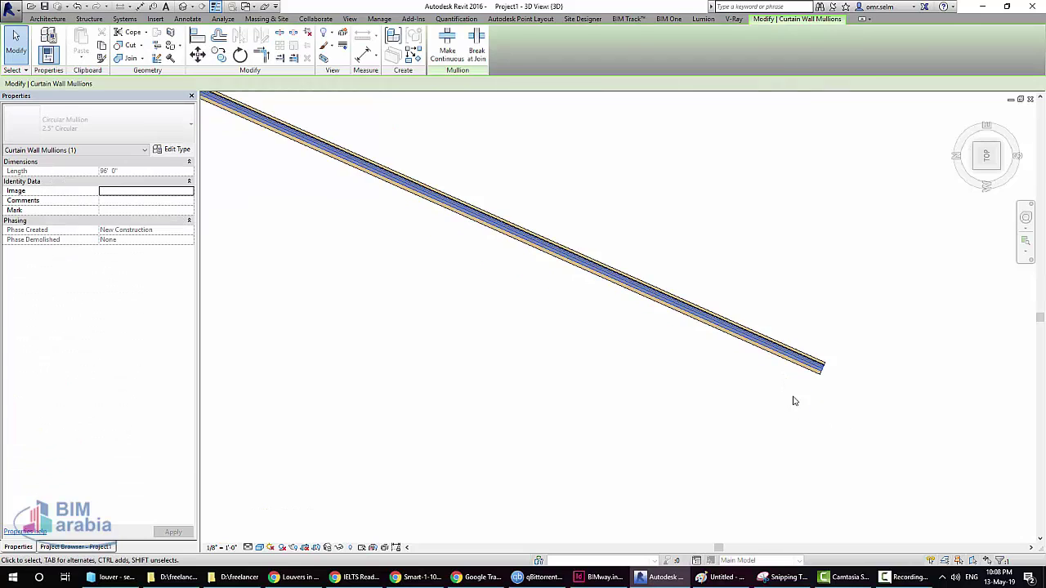
{"action": "left_click", "coordinate": [794, 402]}
{"action": "left_click", "coordinate": [795, 374]}
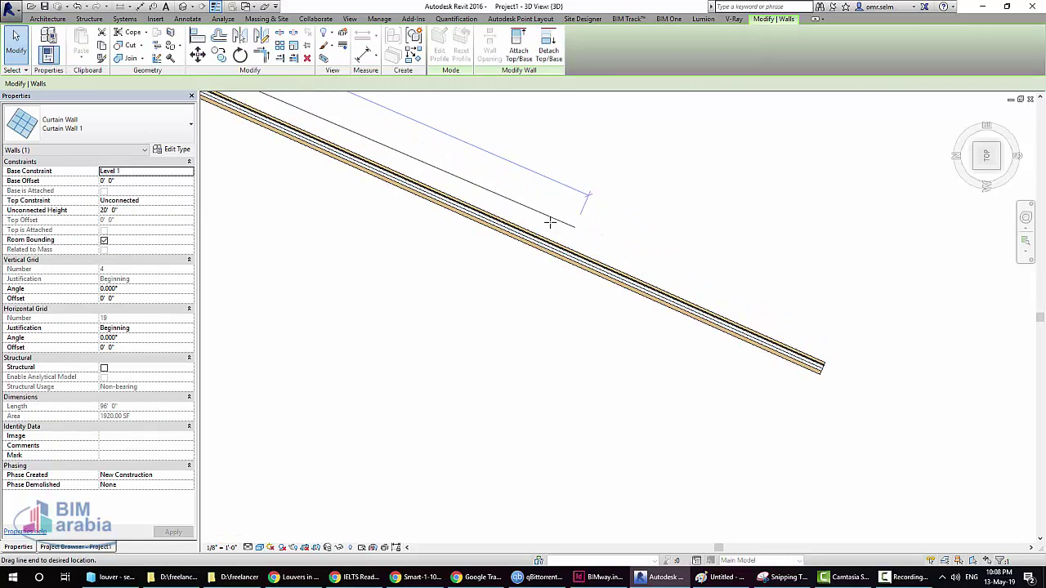
- Drag the wall end to shorten the louvered curtain wall to 57' 0"
{"action": "left_click", "coordinate": [488, 211]}
{"action": "scroll", "coordinate": [662, 337], "scroll_direction": "down", "scroll_amount": 2}
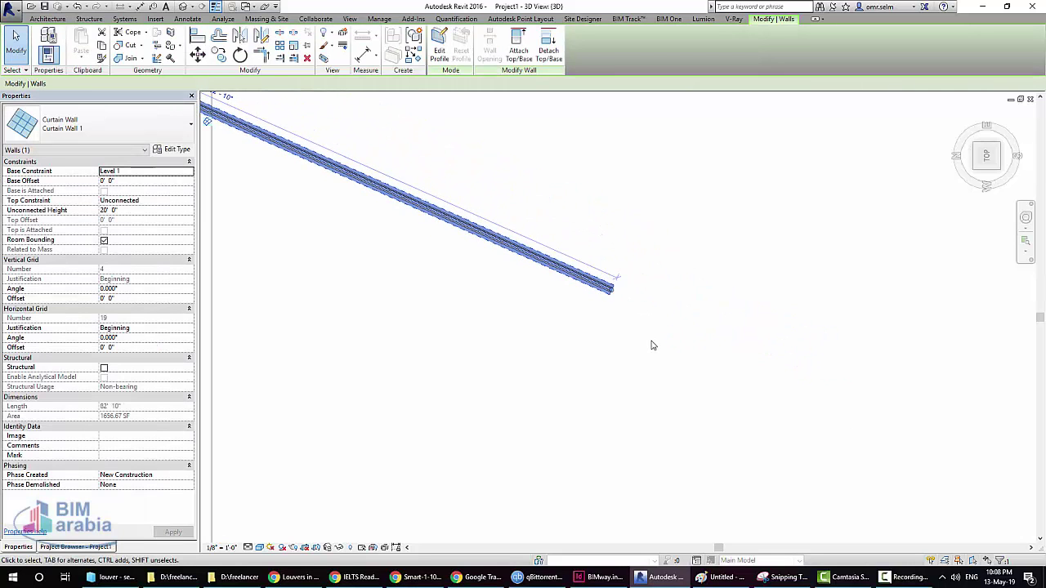
{"action": "left_click_drag", "start_coordinate": [634, 317], "coordinate": [532, 183]}
{"action": "left_click", "coordinate": [991, 178]}
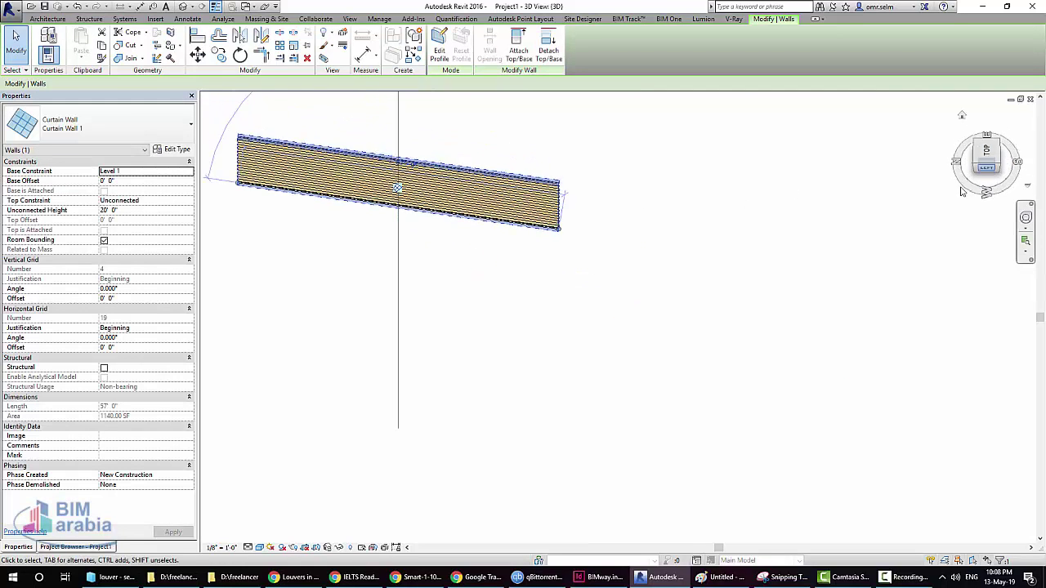
- Inspect a louver mullion from the Left view, then orbit back to an oblique 3D view
{"action": "left_click", "coordinate": [945, 285]}
{"action": "left_click", "coordinate": [664, 278]}
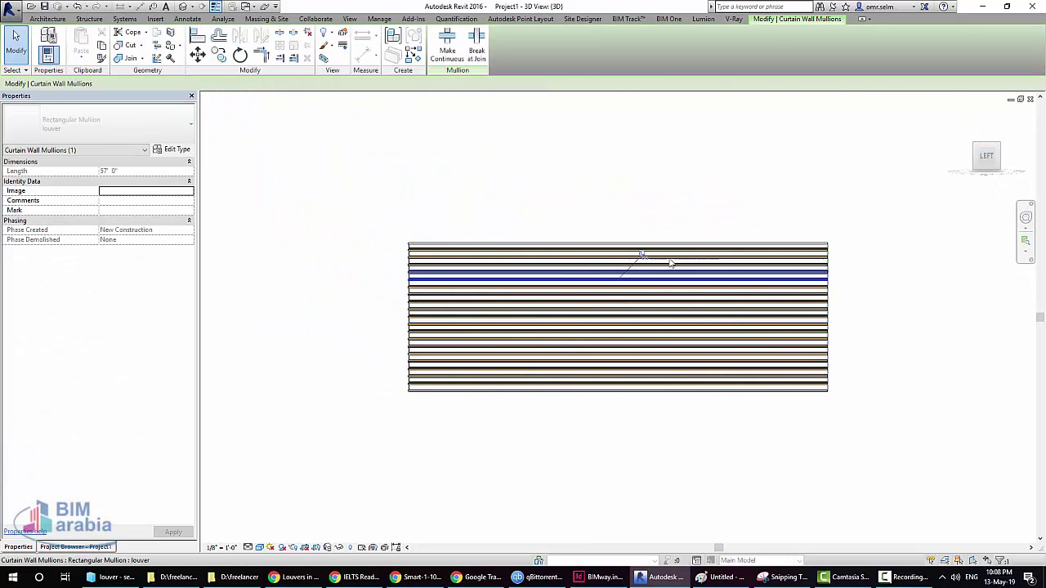
{"action": "scroll", "coordinate": [670, 263], "scroll_direction": "up", "scroll_amount": 3}
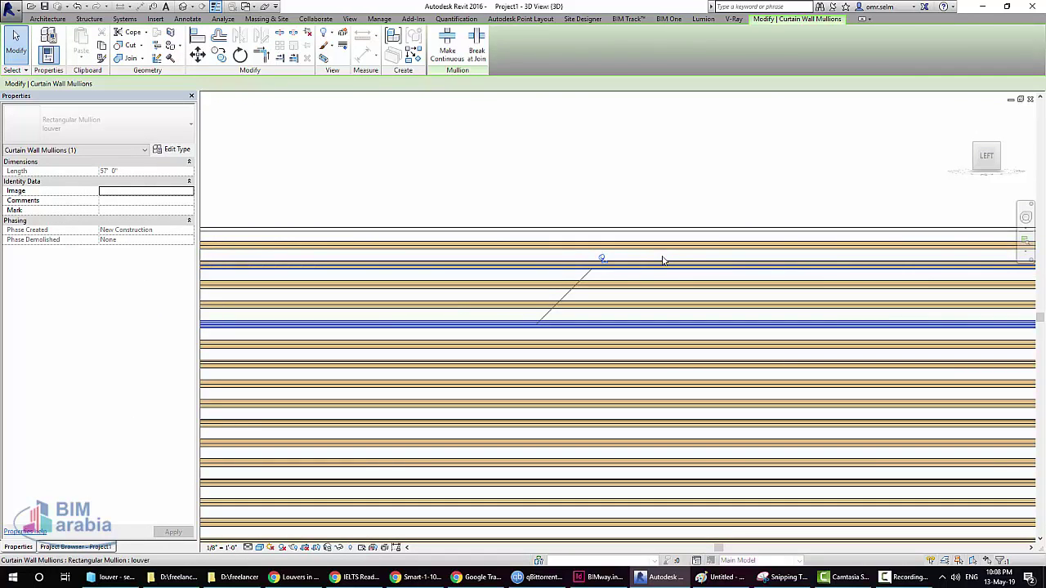
{"action": "scroll", "coordinate": [662, 262], "scroll_direction": "down", "scroll_amount": 1}
{"action": "scroll", "coordinate": [660, 262], "scroll_direction": "down", "scroll_amount": 2}
{"action": "scroll", "coordinate": [573, 258], "scroll_direction": "down", "scroll_amount": 2}
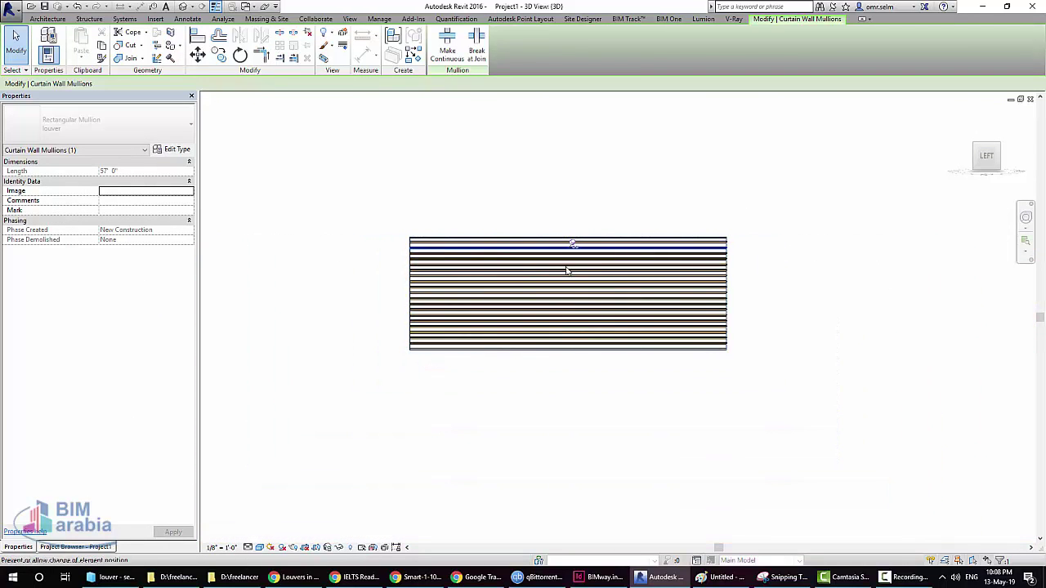
{"action": "left_click", "coordinate": [561, 381]}
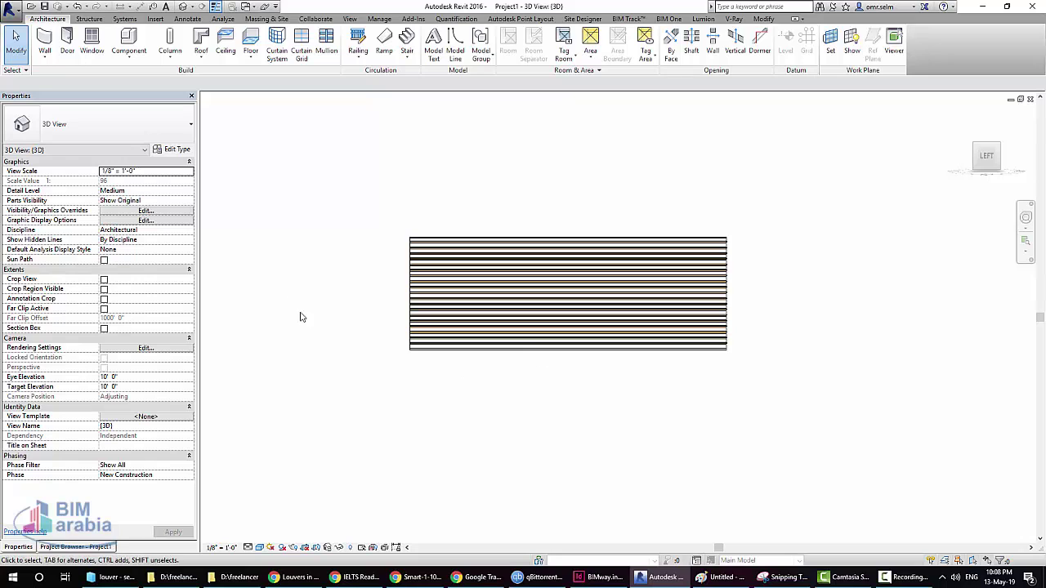
{"action": "middle_click_drag", "start_coordinate": [646, 237], "coordinate": [374, 311], "text": "shift"}
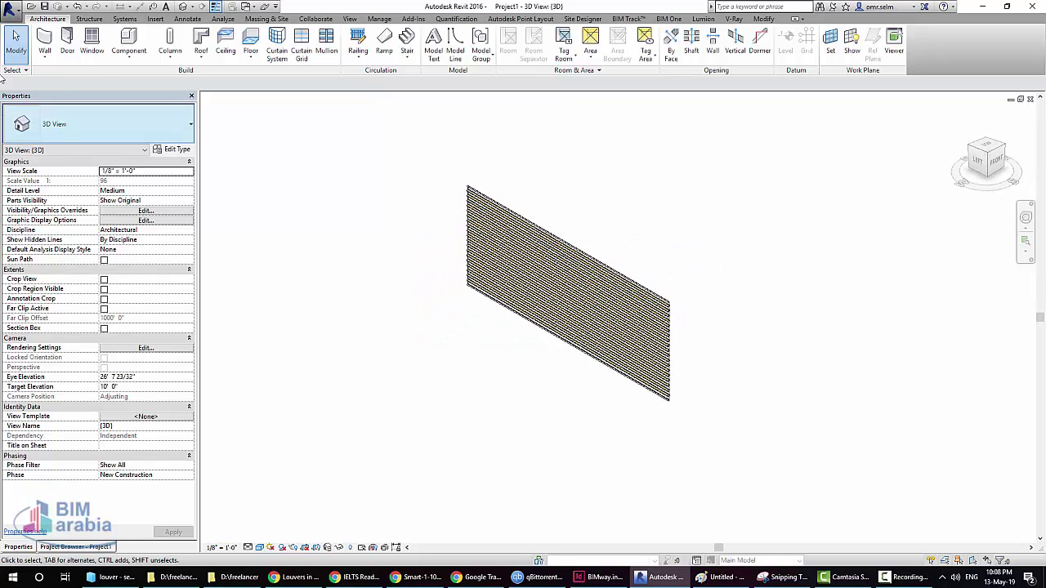
- Draw a Storefront curtain wall in front of the louvered wall and orbit to face it
{"action": "left_click", "coordinate": [45, 61]}
{"action": "left_click", "coordinate": [65, 75]}
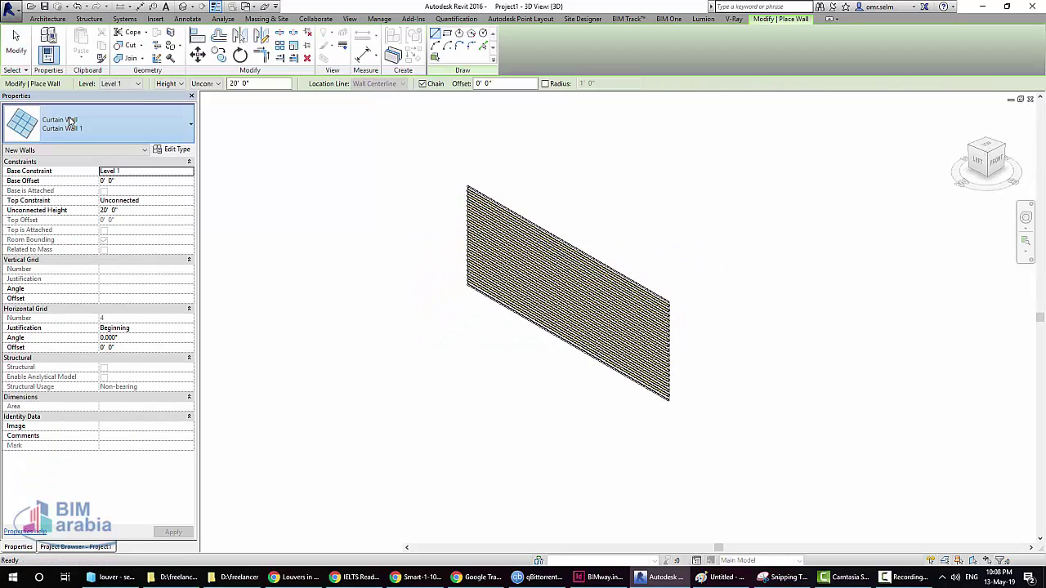
{"action": "left_click", "coordinate": [98, 123]}
{"action": "left_click", "coordinate": [93, 369]}
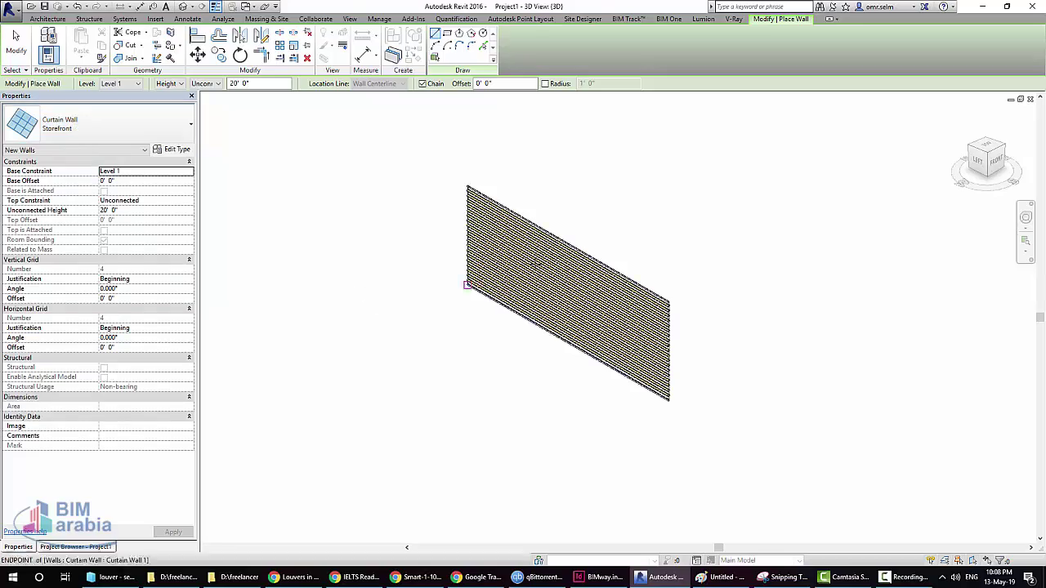
{"action": "left_click", "coordinate": [287, 296]}
{"action": "left_click", "coordinate": [595, 472]}
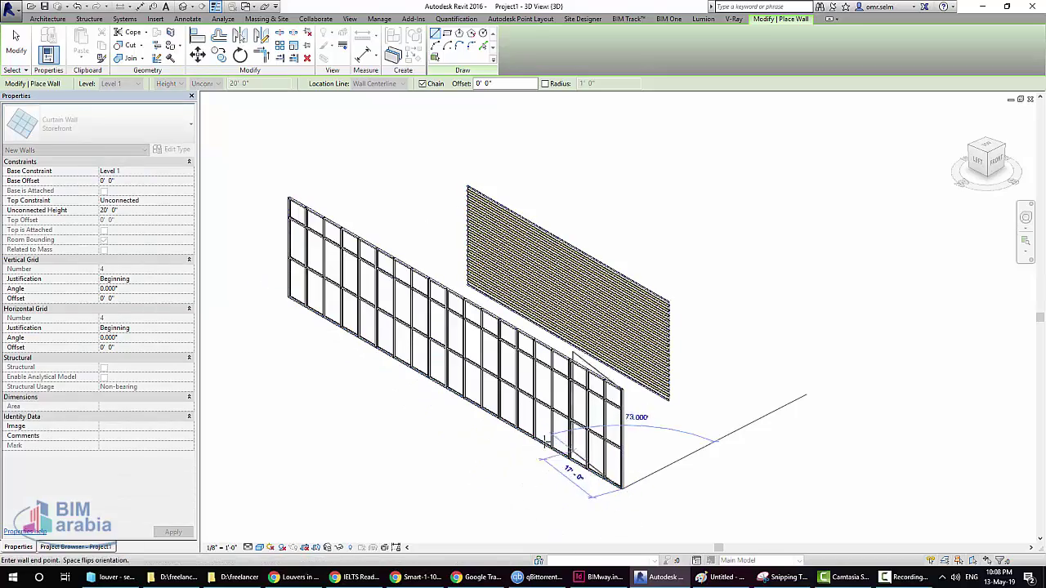
{"action": "key", "text": "Escape"}
{"action": "key", "text": "Escape"}
{"action": "middle_click_drag", "start_coordinate": [469, 433], "coordinate": [577, 387], "text": "shift"}
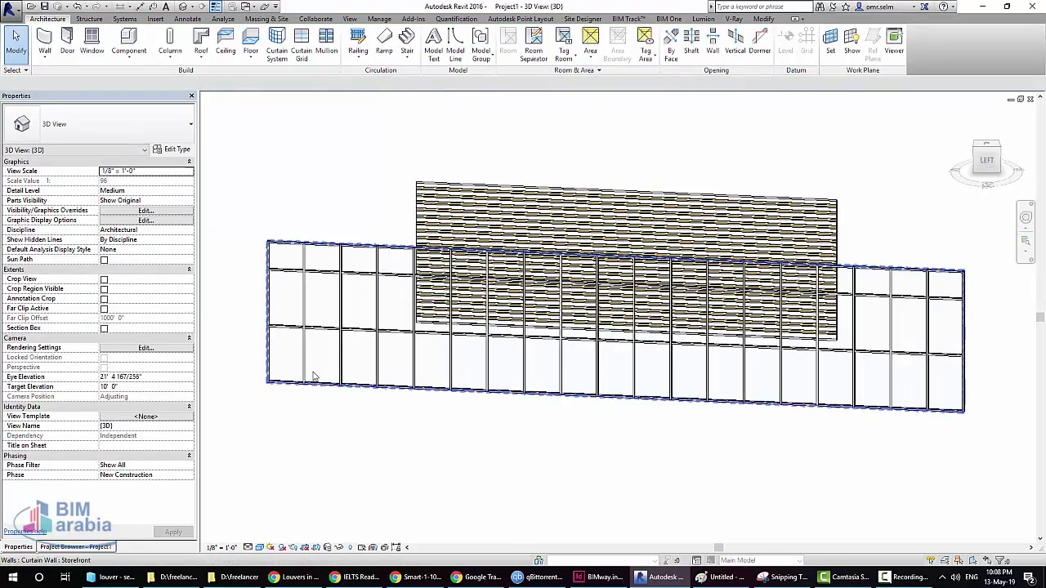
{"action": "scroll", "coordinate": [313, 367], "scroll_direction": "up", "scroll_amount": 2}
- Change the lower glazed storefront panel's type to Curtain Wall 1
{"action": "left_click", "coordinate": [320, 350]}
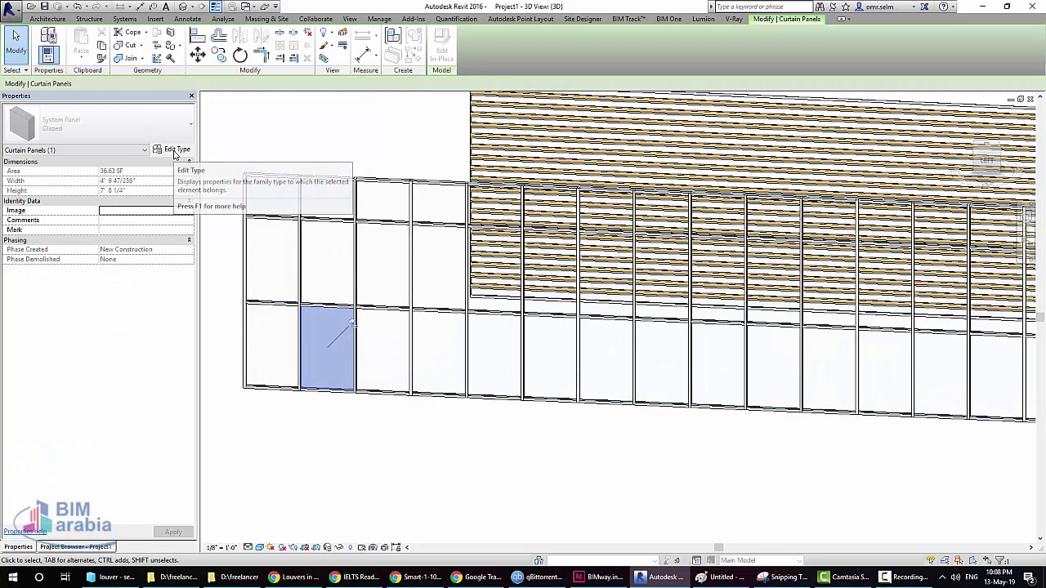
{"action": "left_click", "coordinate": [320, 144]}
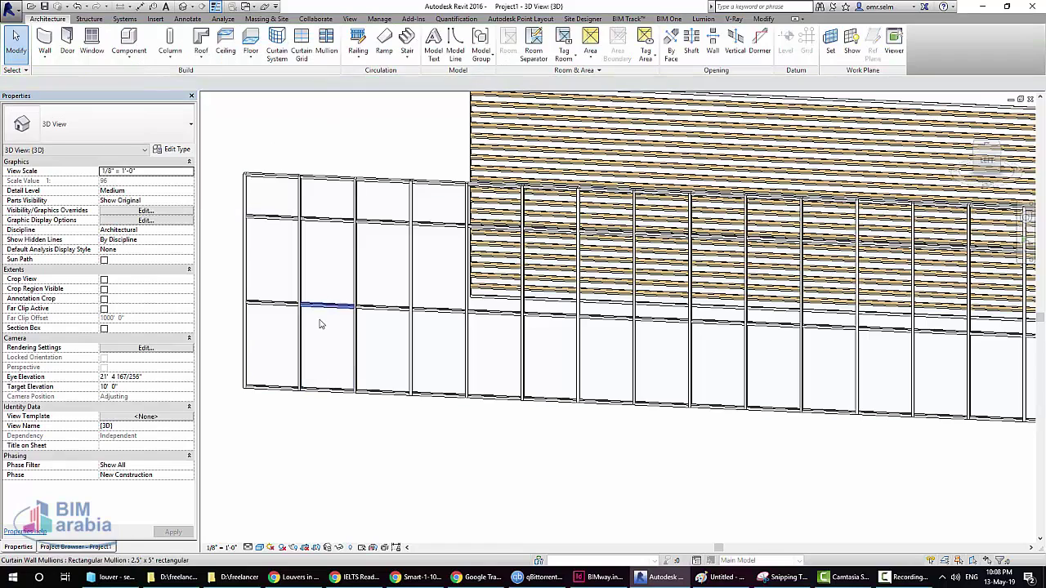
{"action": "left_click", "coordinate": [324, 334]}
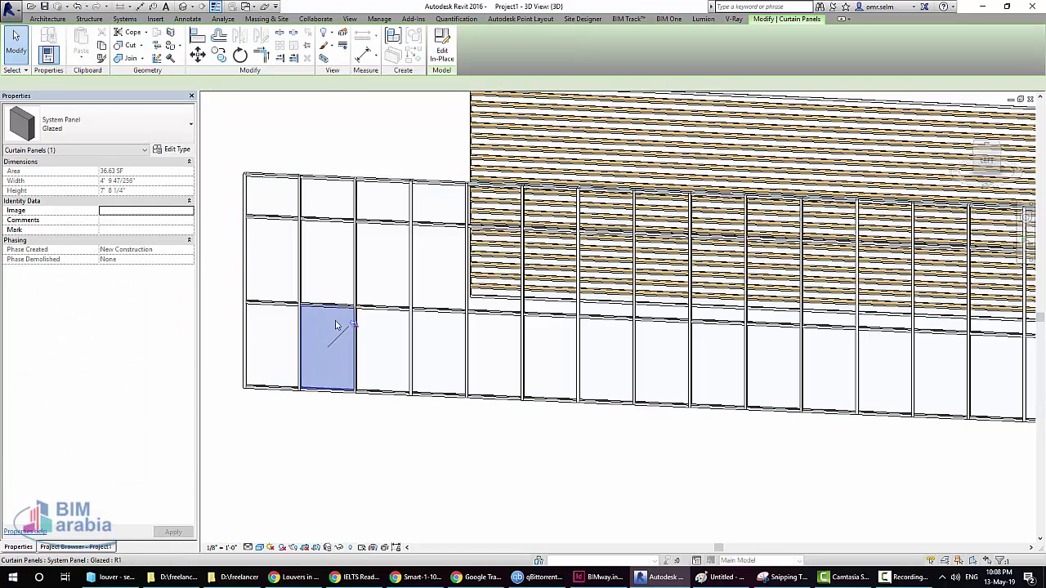
{"action": "left_click", "coordinate": [139, 126]}
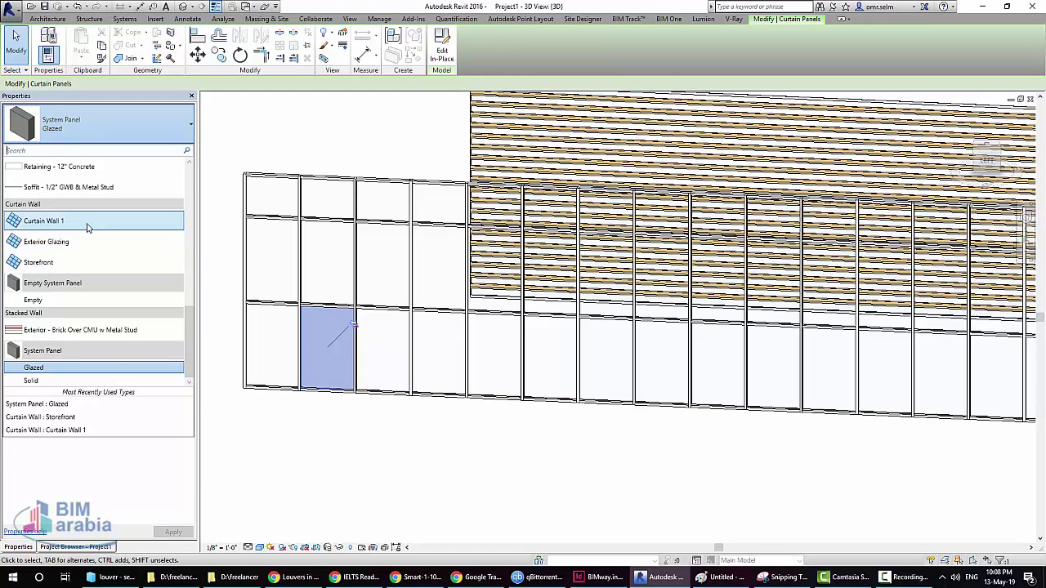
{"action": "left_click", "coordinate": [89, 224]}
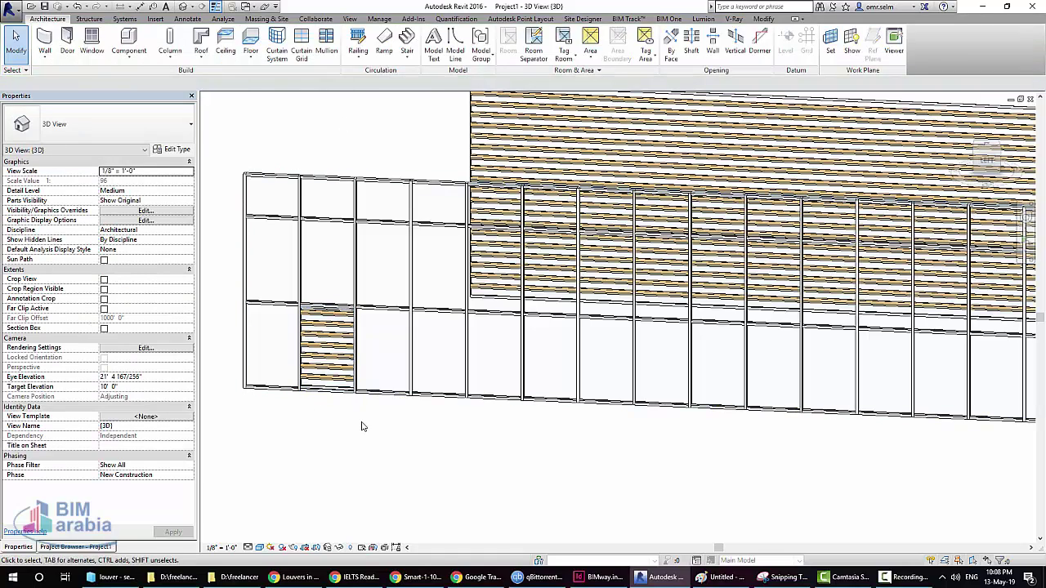
- Select the next glazed storefront panel and bring up its type list
{"action": "middle_click_drag", "start_coordinate": [362, 425], "coordinate": [337, 464]}
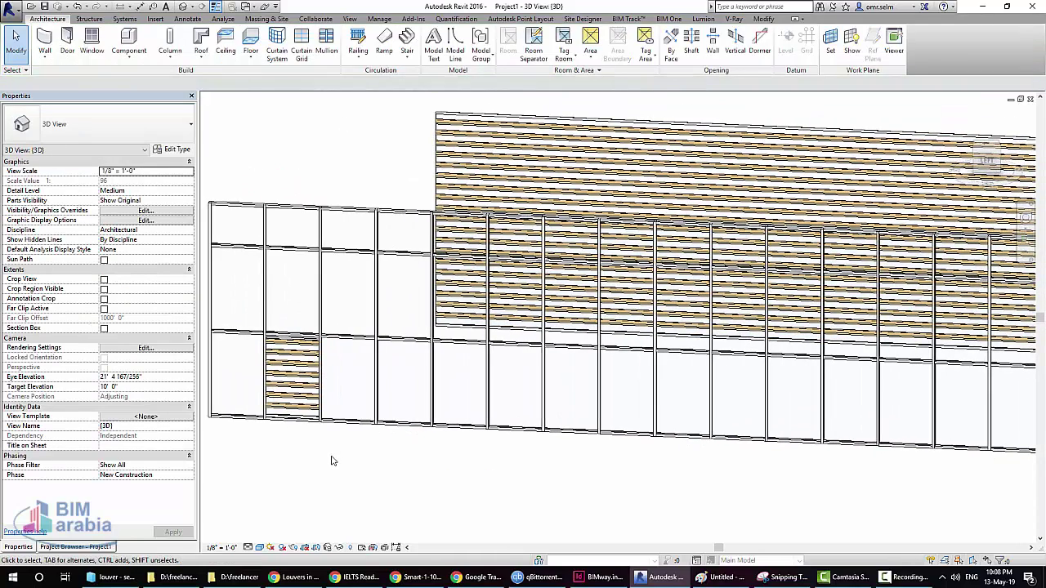
{"action": "key", "text": "Tab"}
{"action": "left_click", "coordinate": [397, 392]}
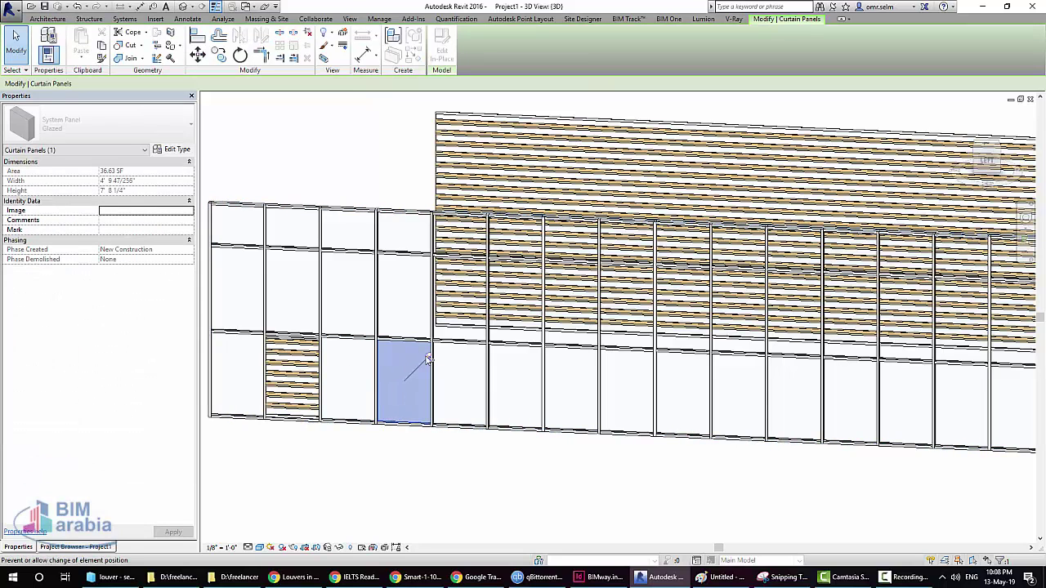
{"action": "left_click", "coordinate": [122, 123]}
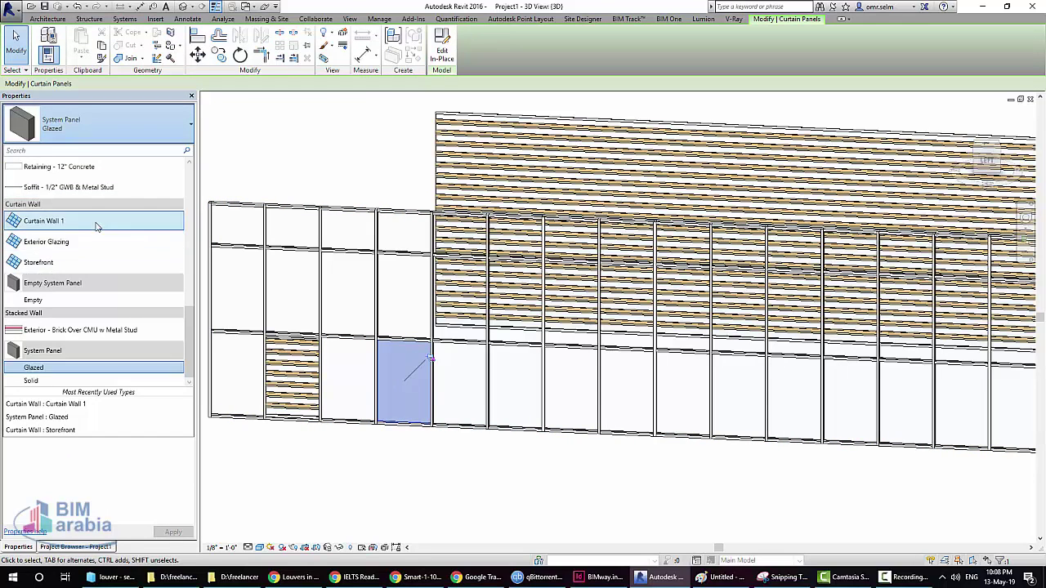